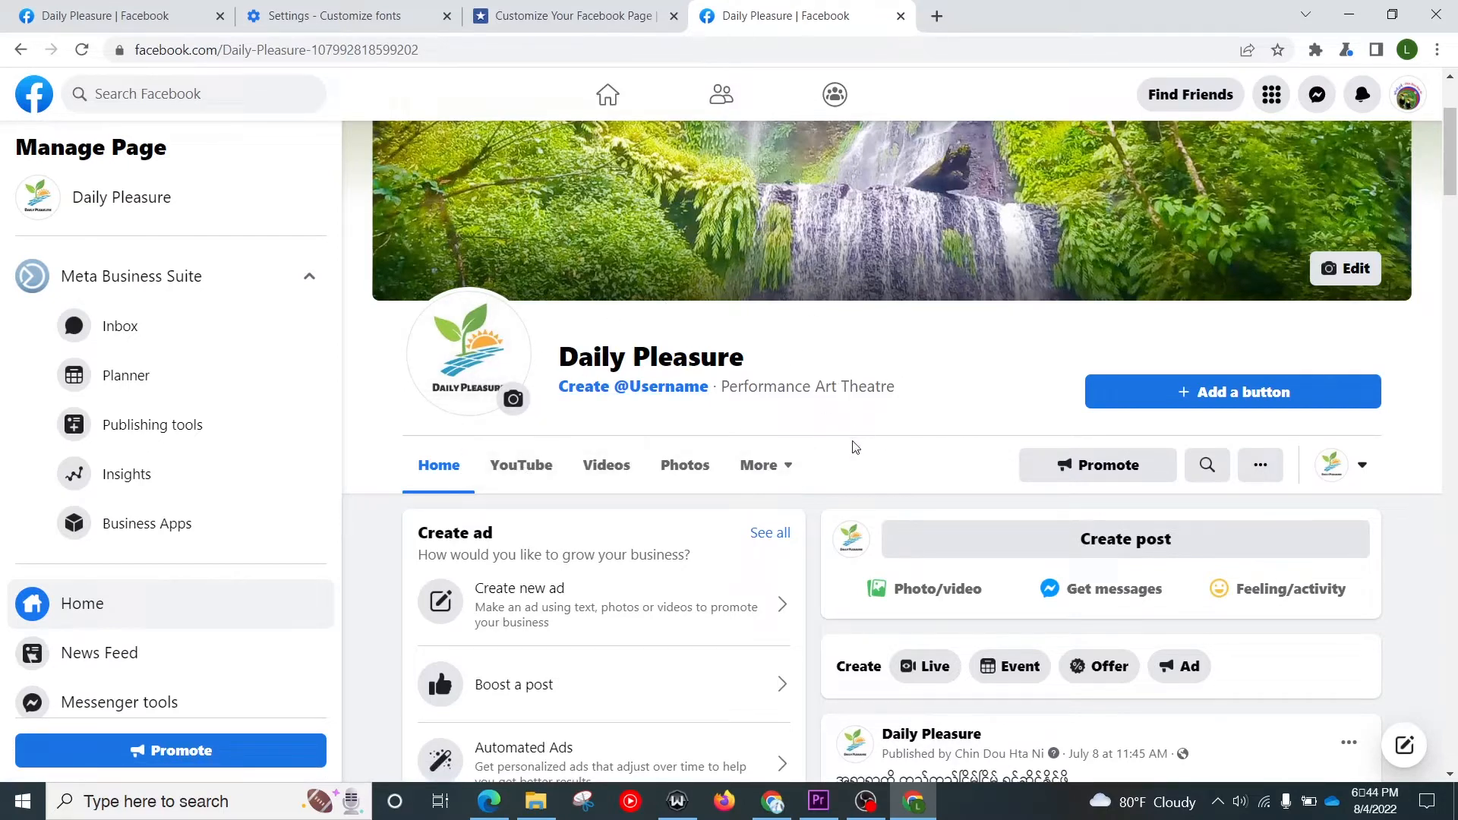
# Step: View the Daily Pleasure page's YouTube tab, playing its featured video and looking over the video gallery
pyautogui.scroll(-1, 883, 478)
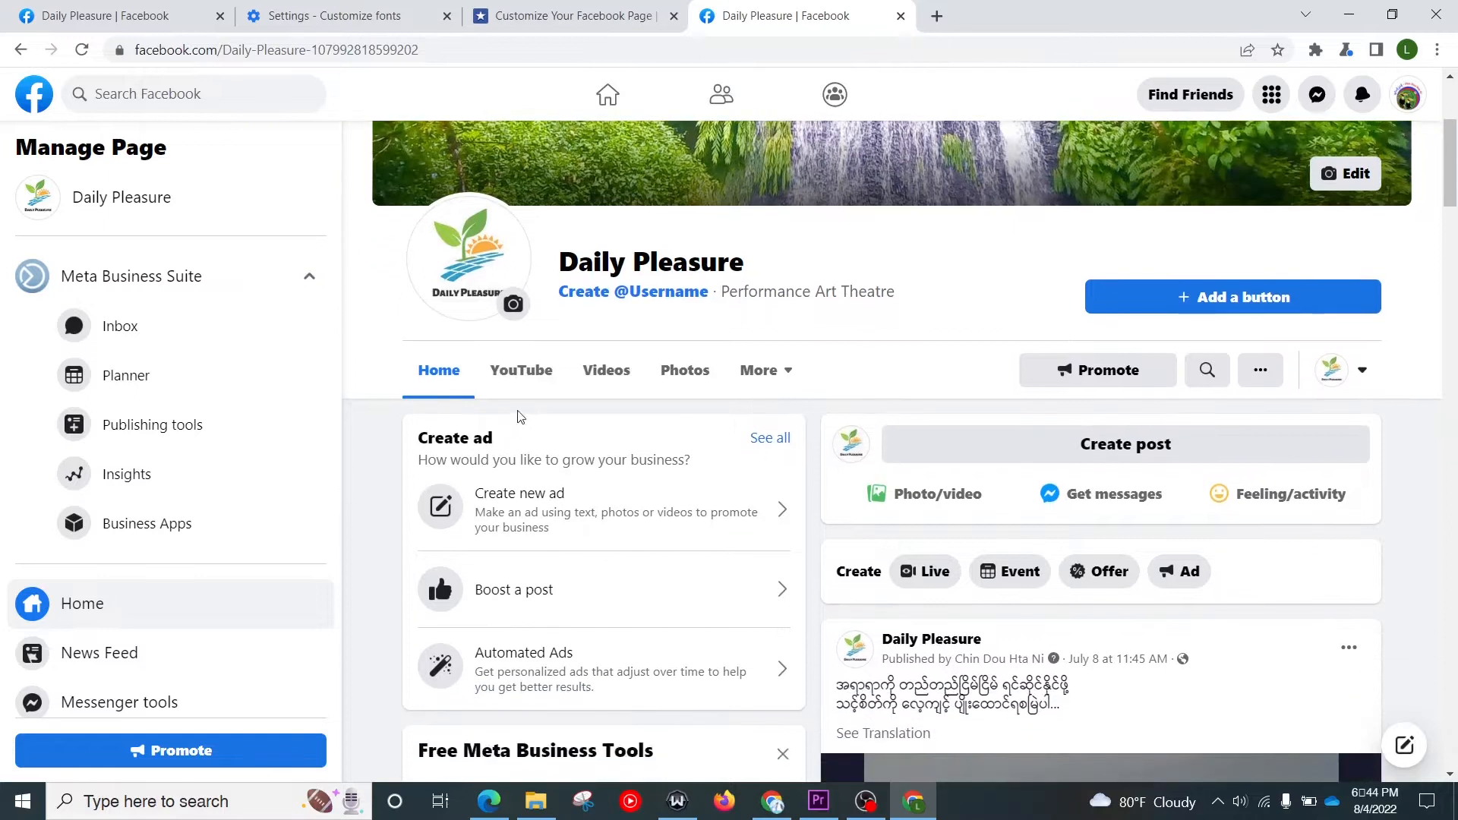
pyautogui.click(506, 379)
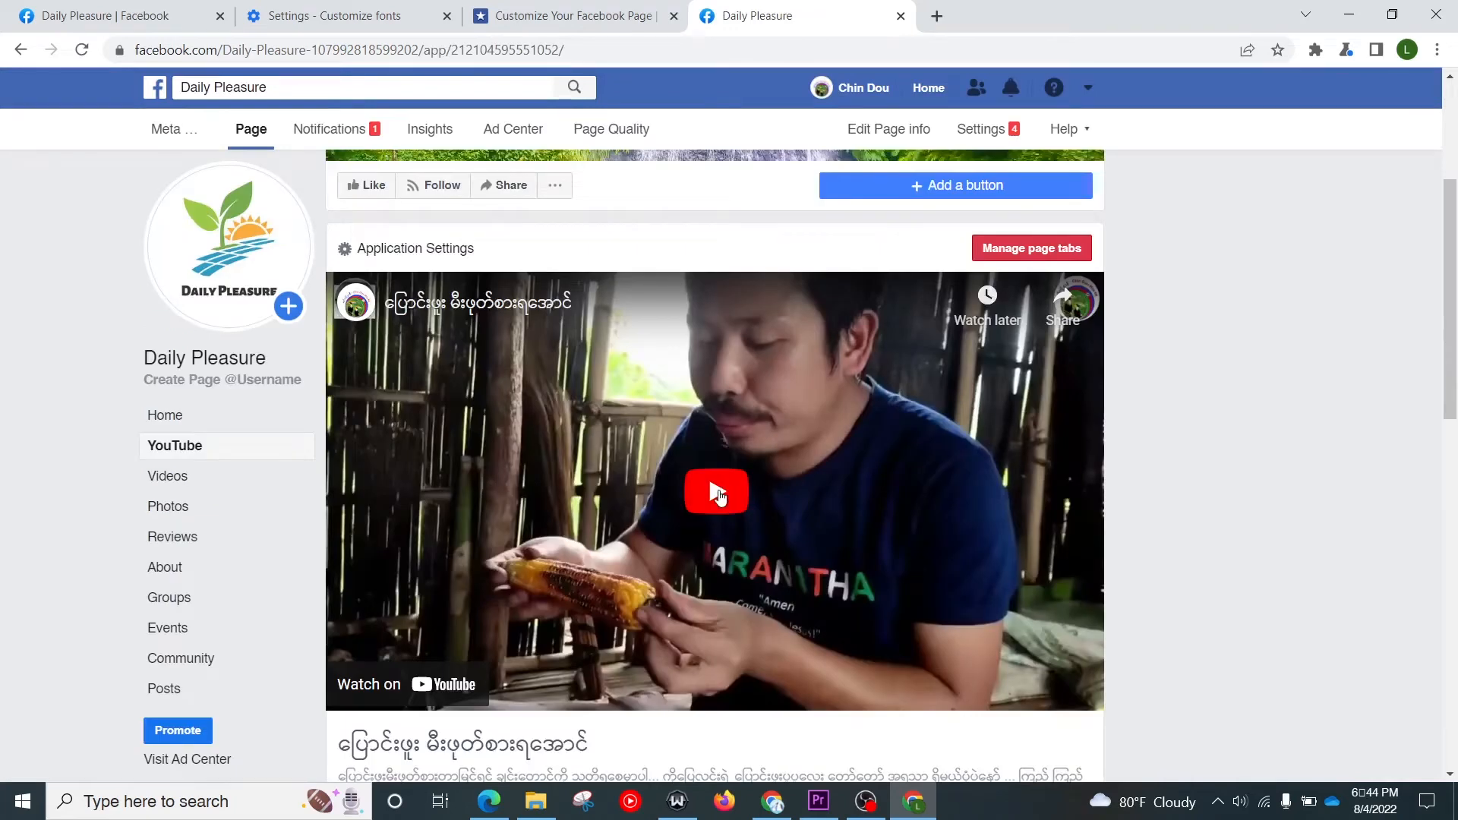
pyautogui.click(719, 495)
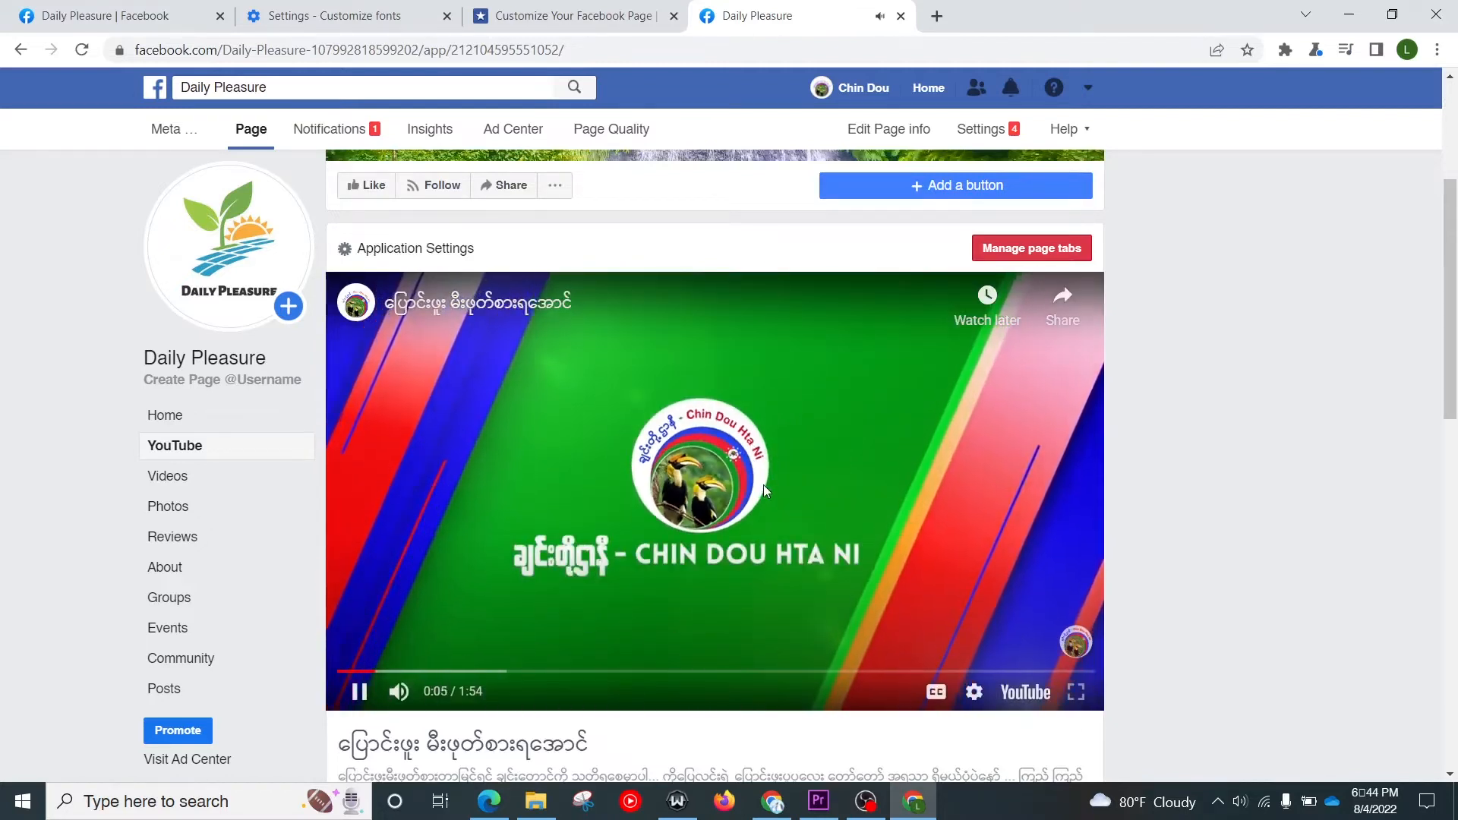
pyautogui.scroll(-1, 764, 484)
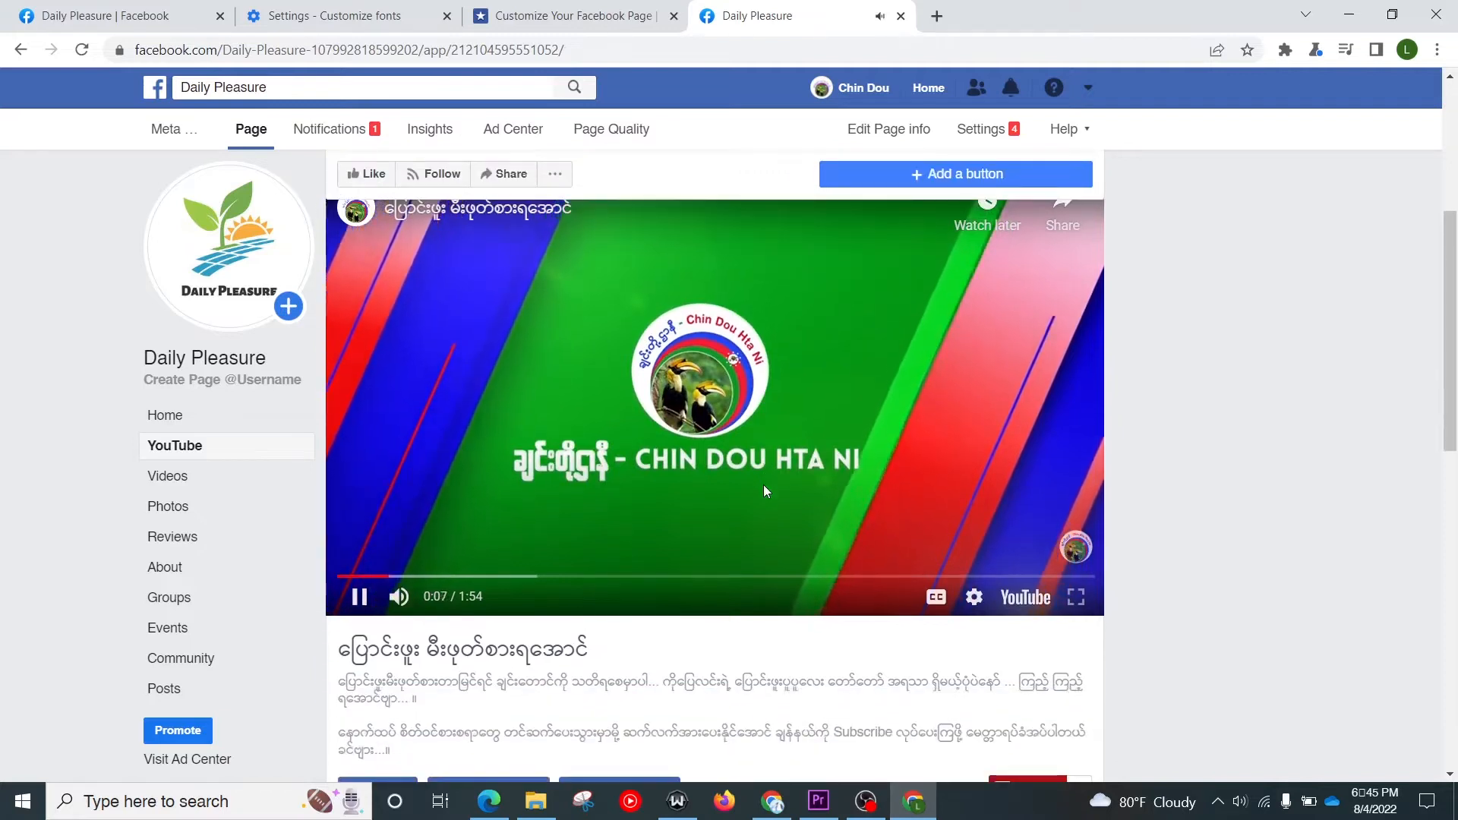
pyautogui.scroll(-4, 763, 485)
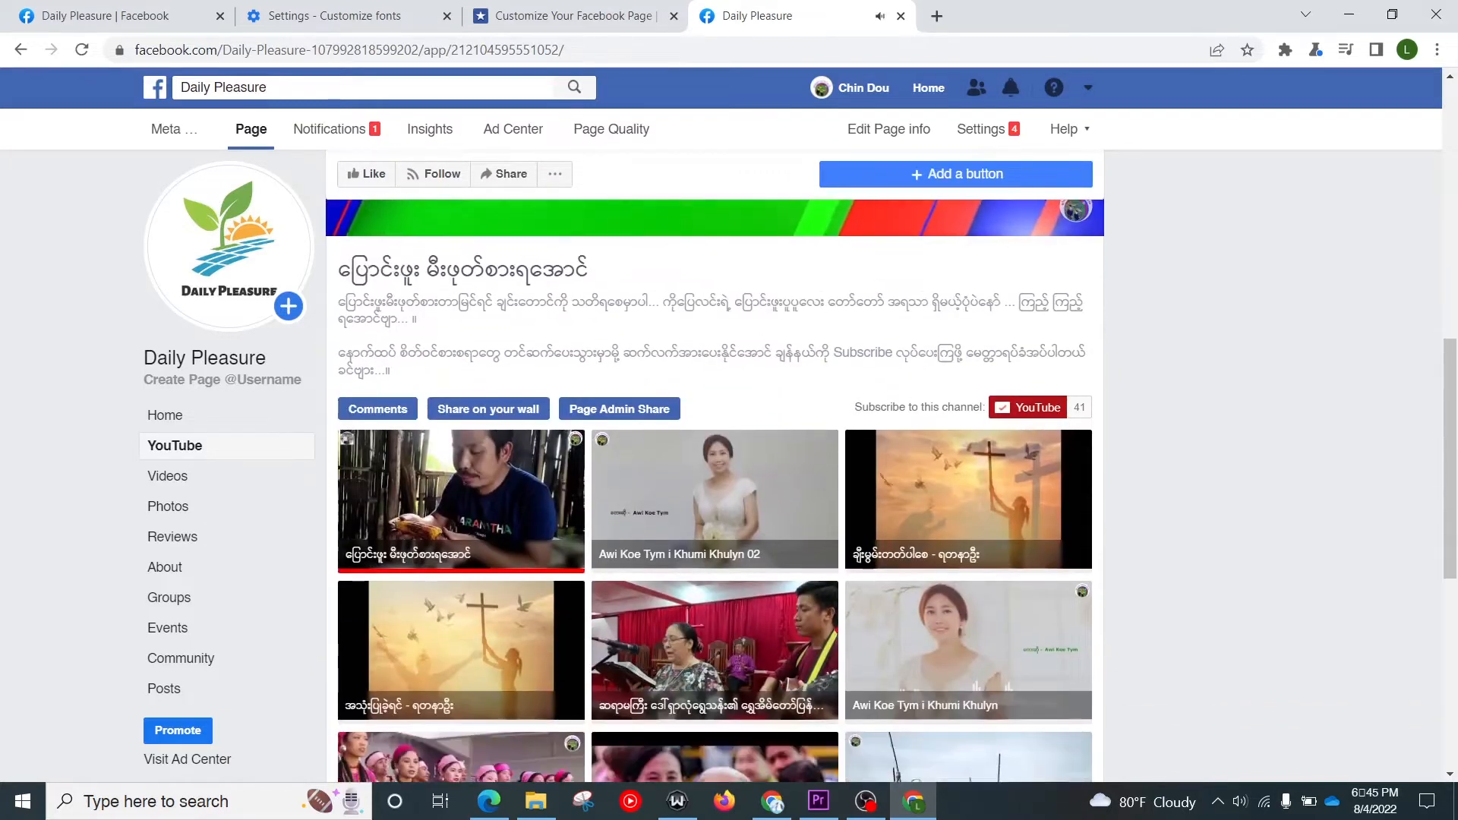
# Step: Play the second video in the gallery, skip ahead, pause it and dismiss the suggested videos
pyautogui.click(712, 511)
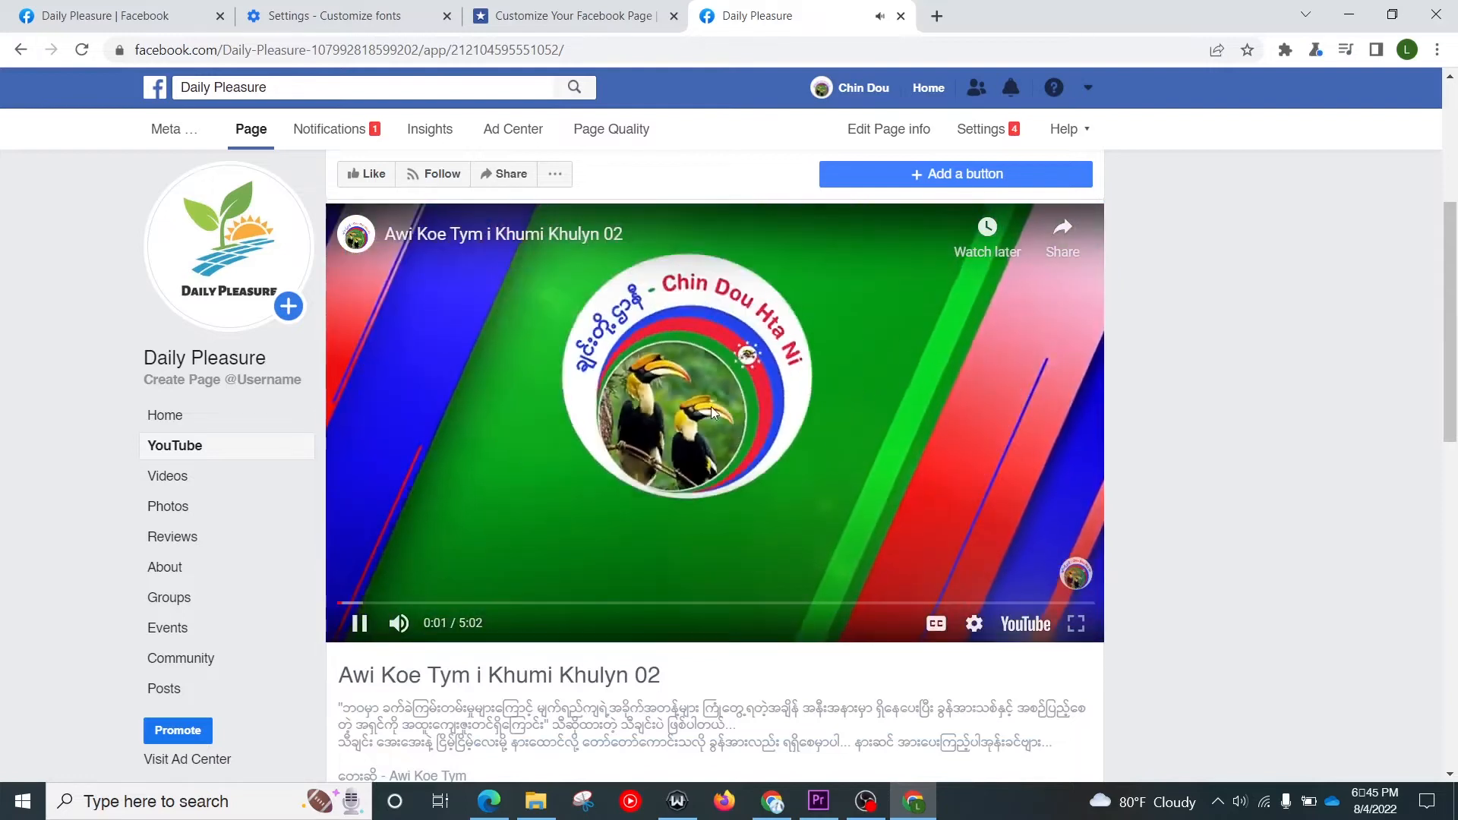
pyautogui.click(415, 603)
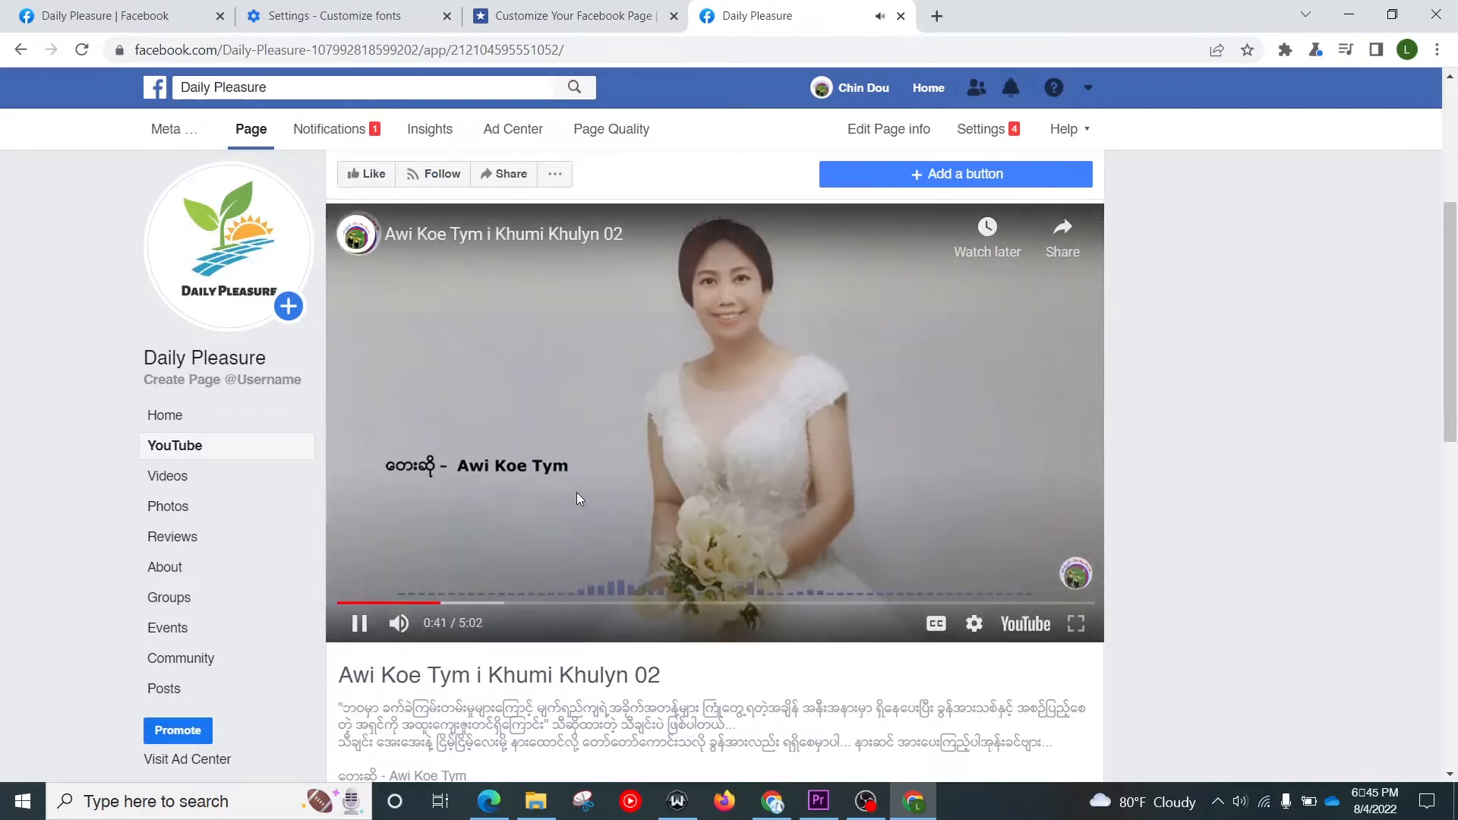
pyautogui.click(361, 627)
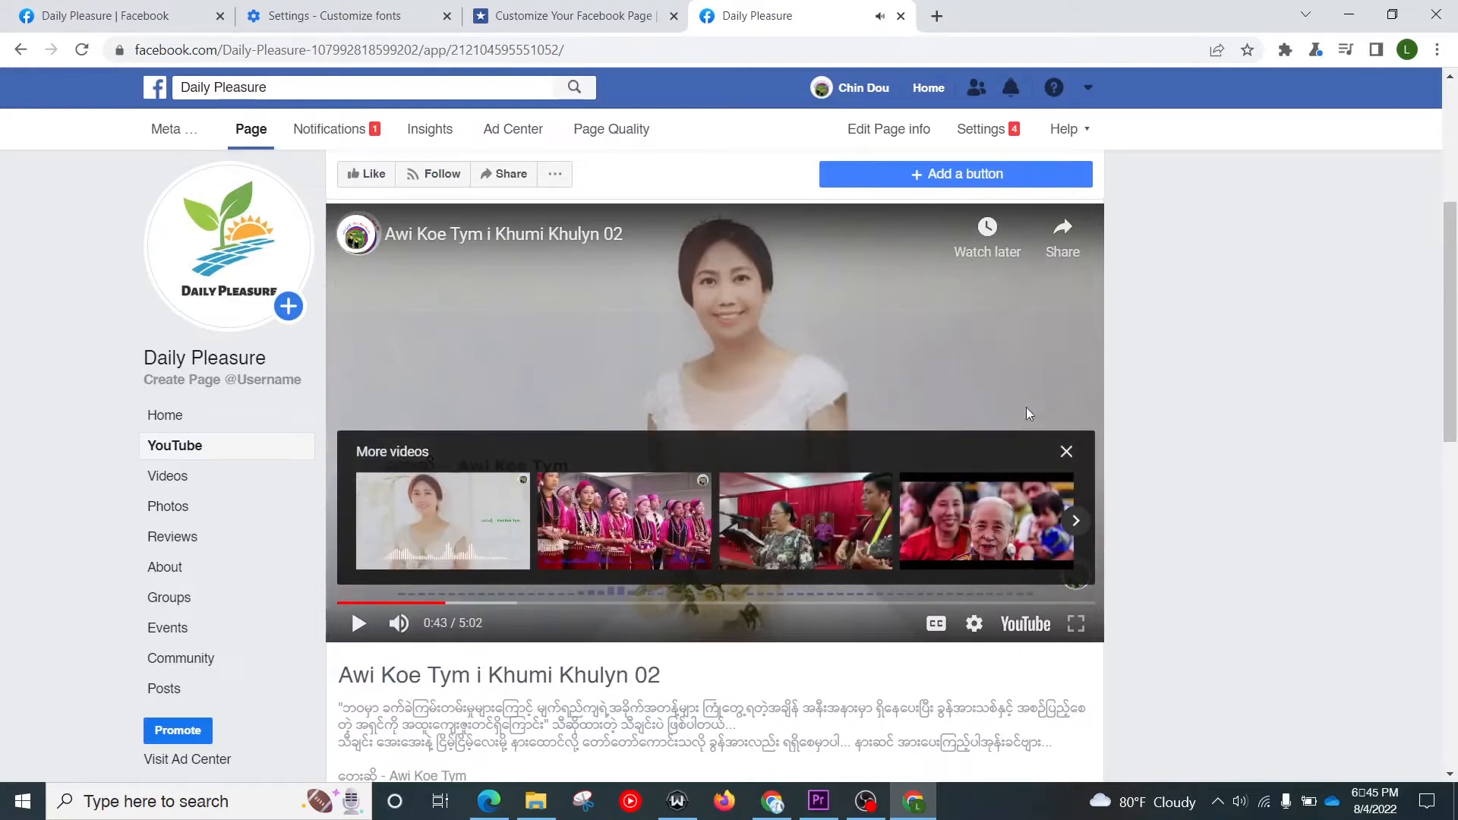
pyautogui.click(1066, 453)
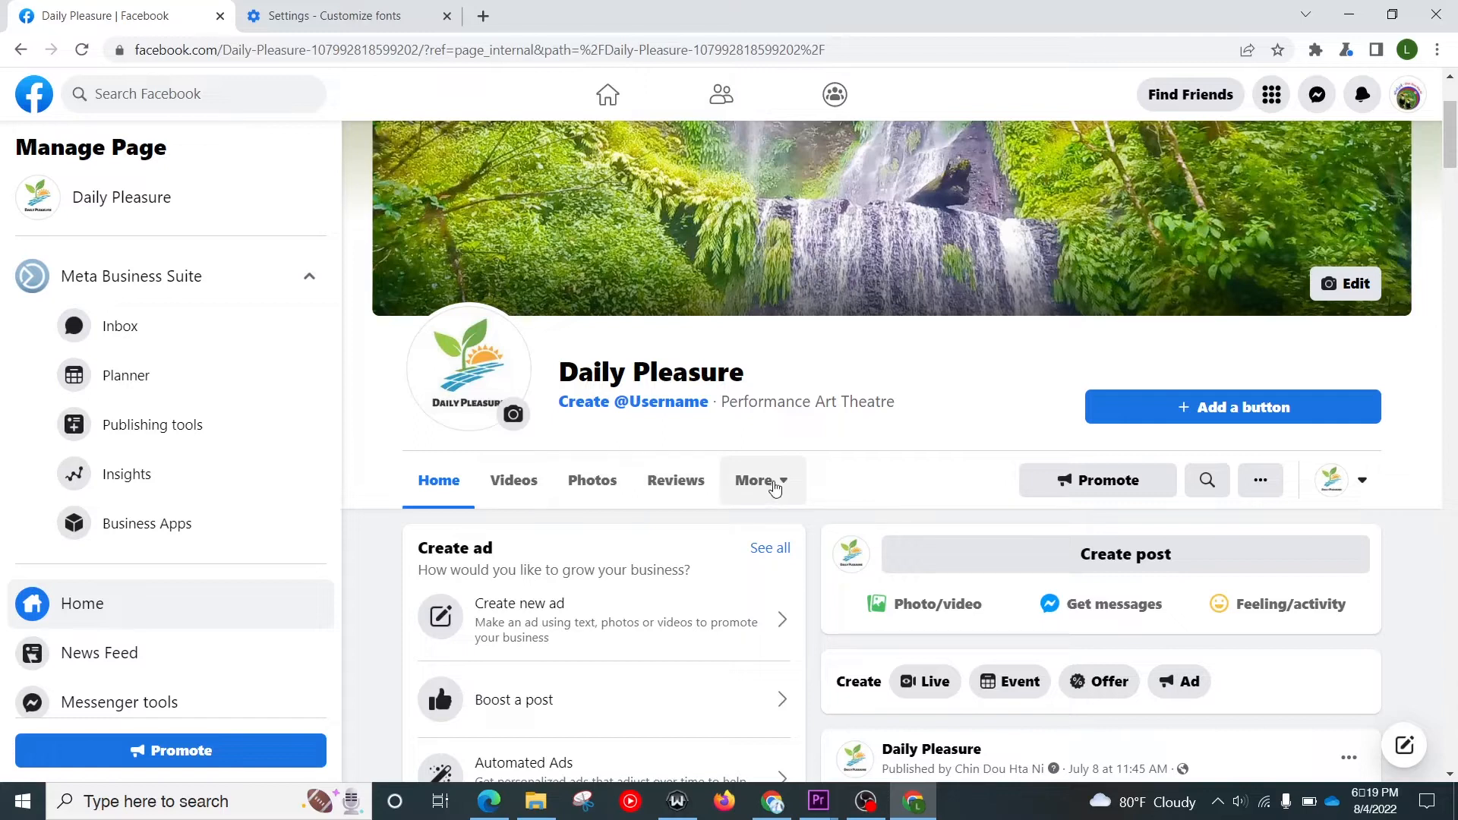
# Step: Check the additional tabs of the Daily Pleasure page, and open fbapp.us in a new browser tab
pyautogui.click(775, 486)
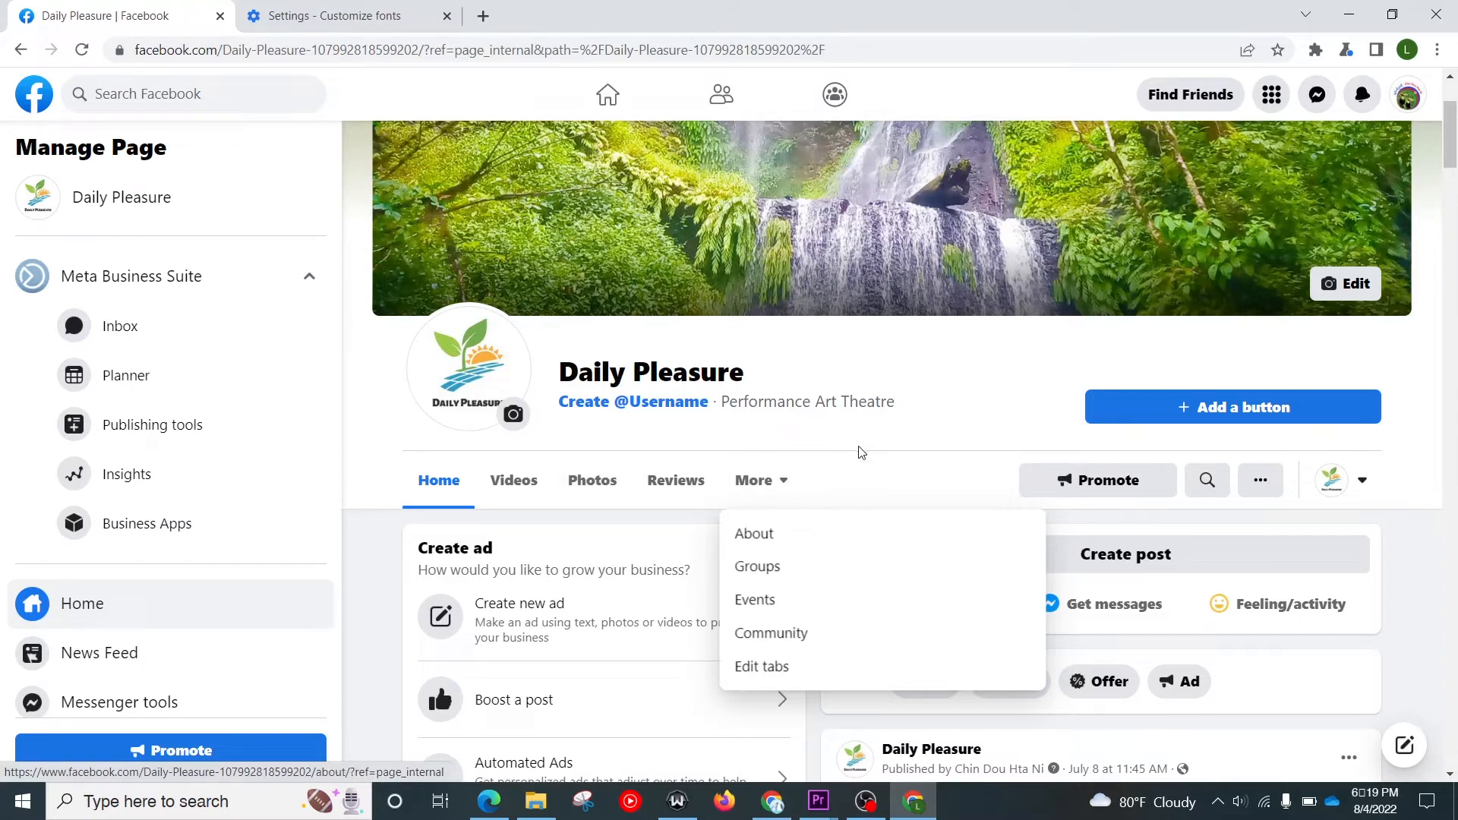
pyautogui.click(484, 18)
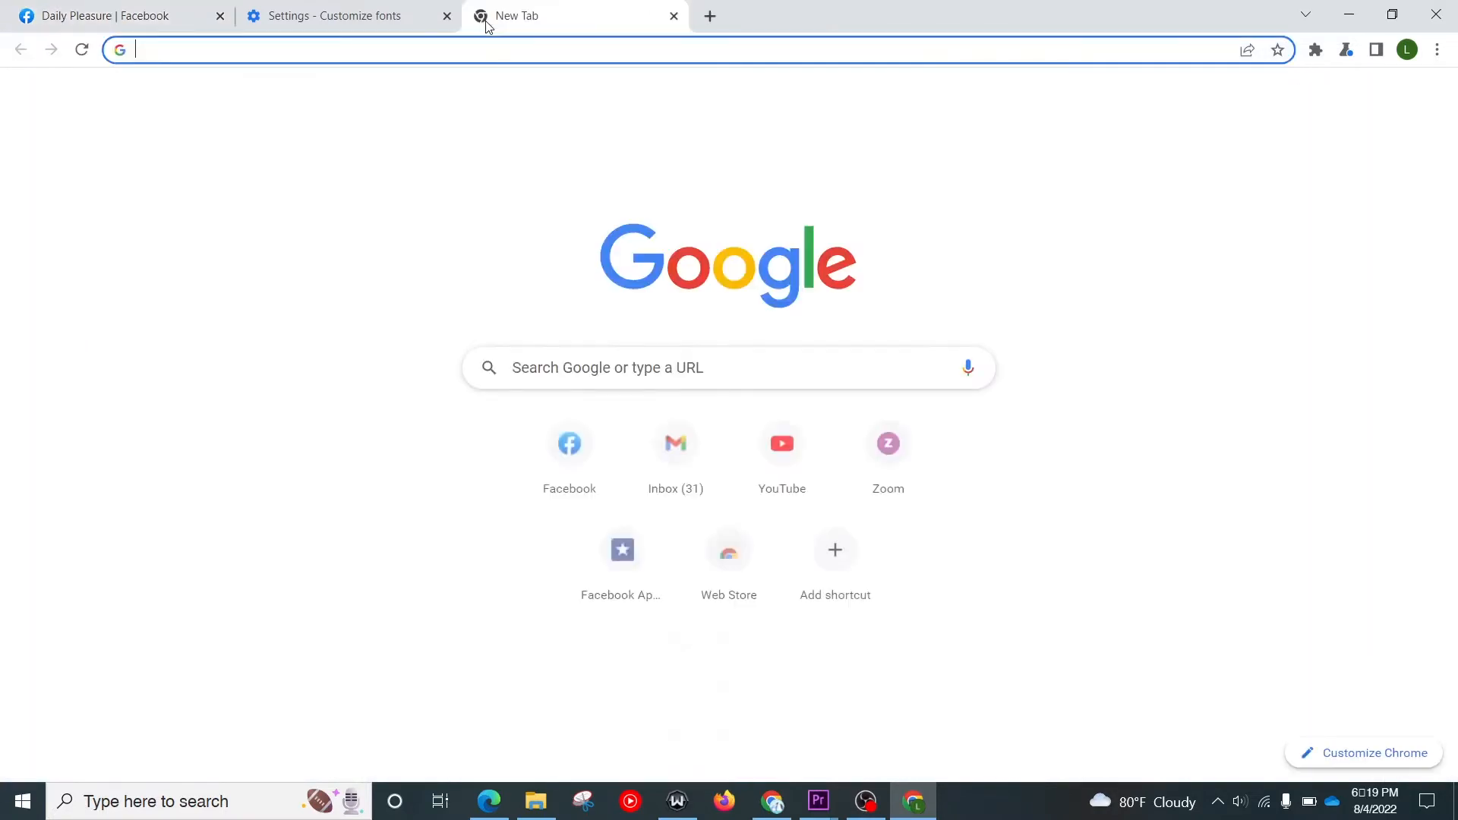
pyautogui.hotkey('ctrl', 'shift', 'm')
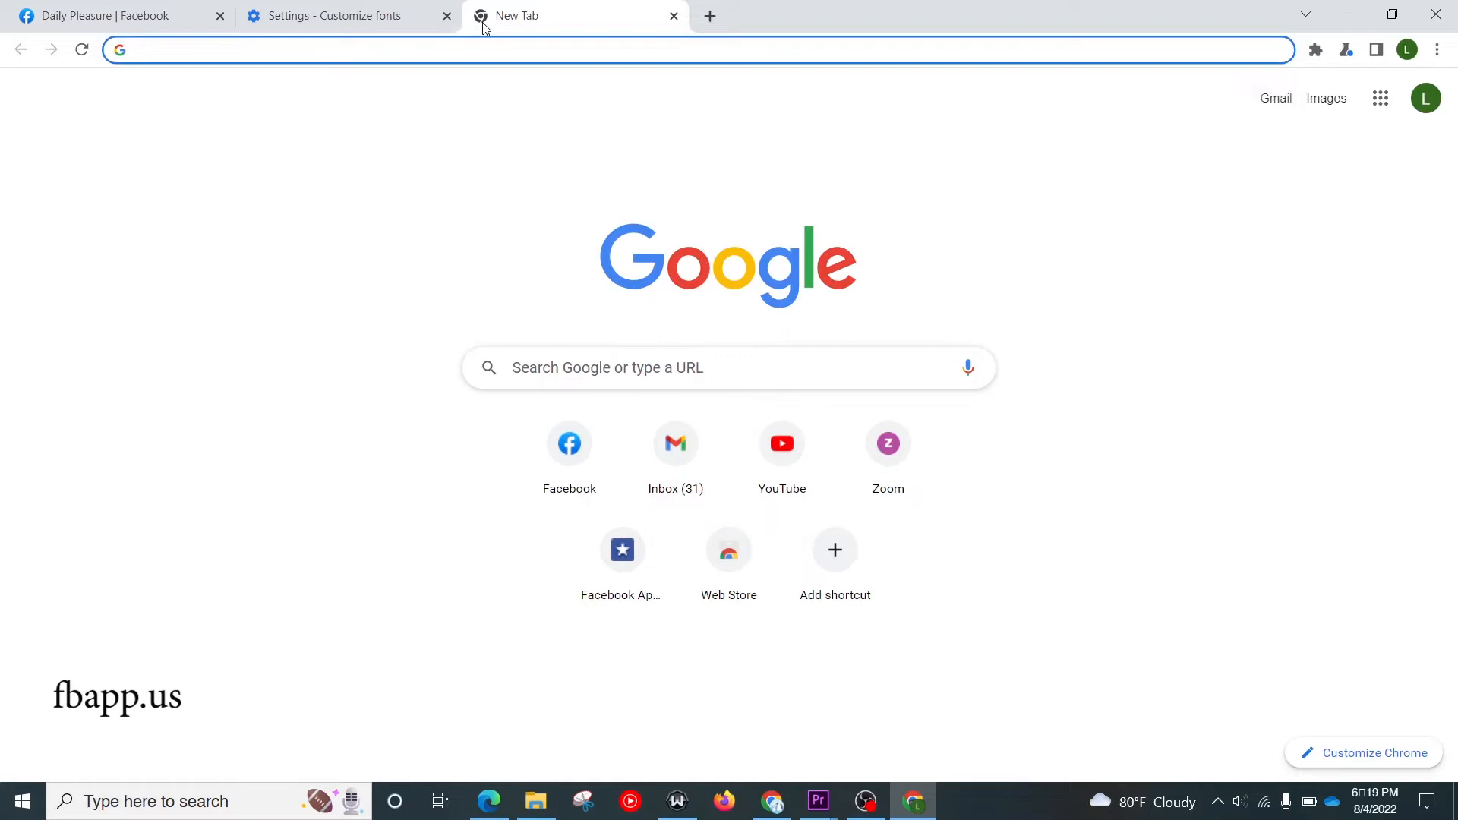
pyautogui.write('fb')
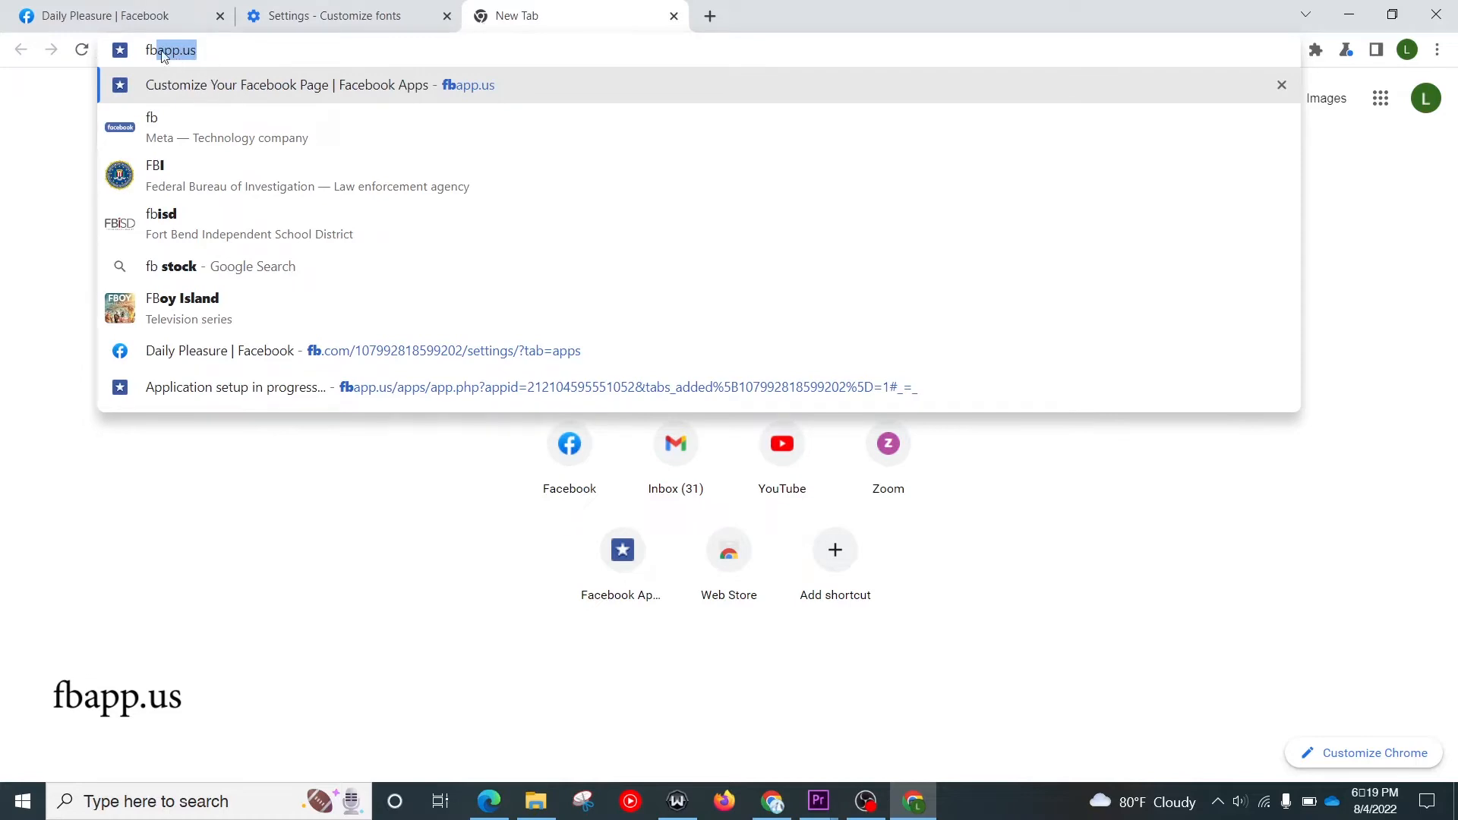
pyautogui.press('Return')
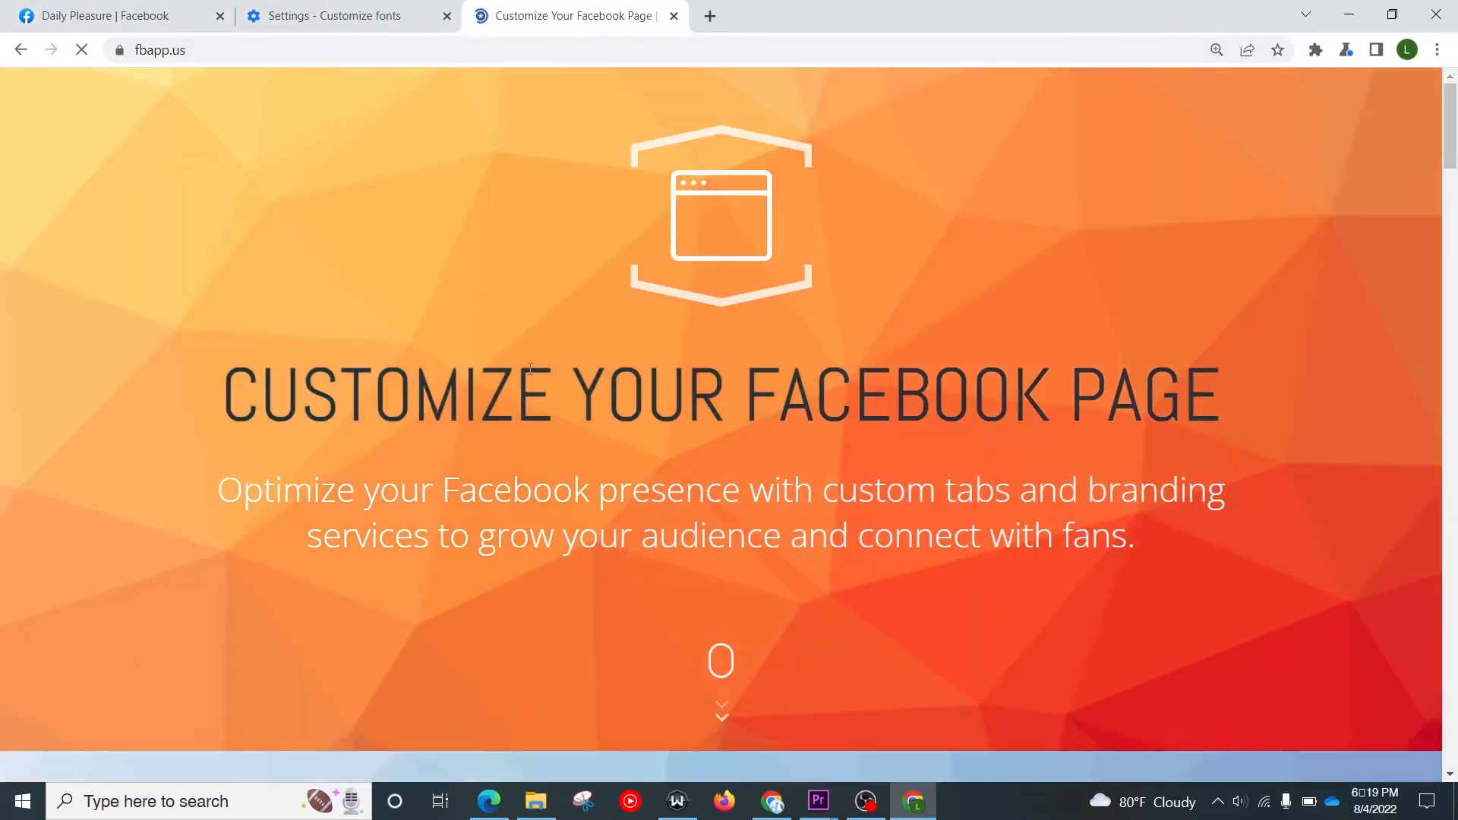
# Step: Install the YouTube app from fbapp.us and add its page tab to the Daily Pleasure page
pyautogui.scroll(-10, 592, 425)
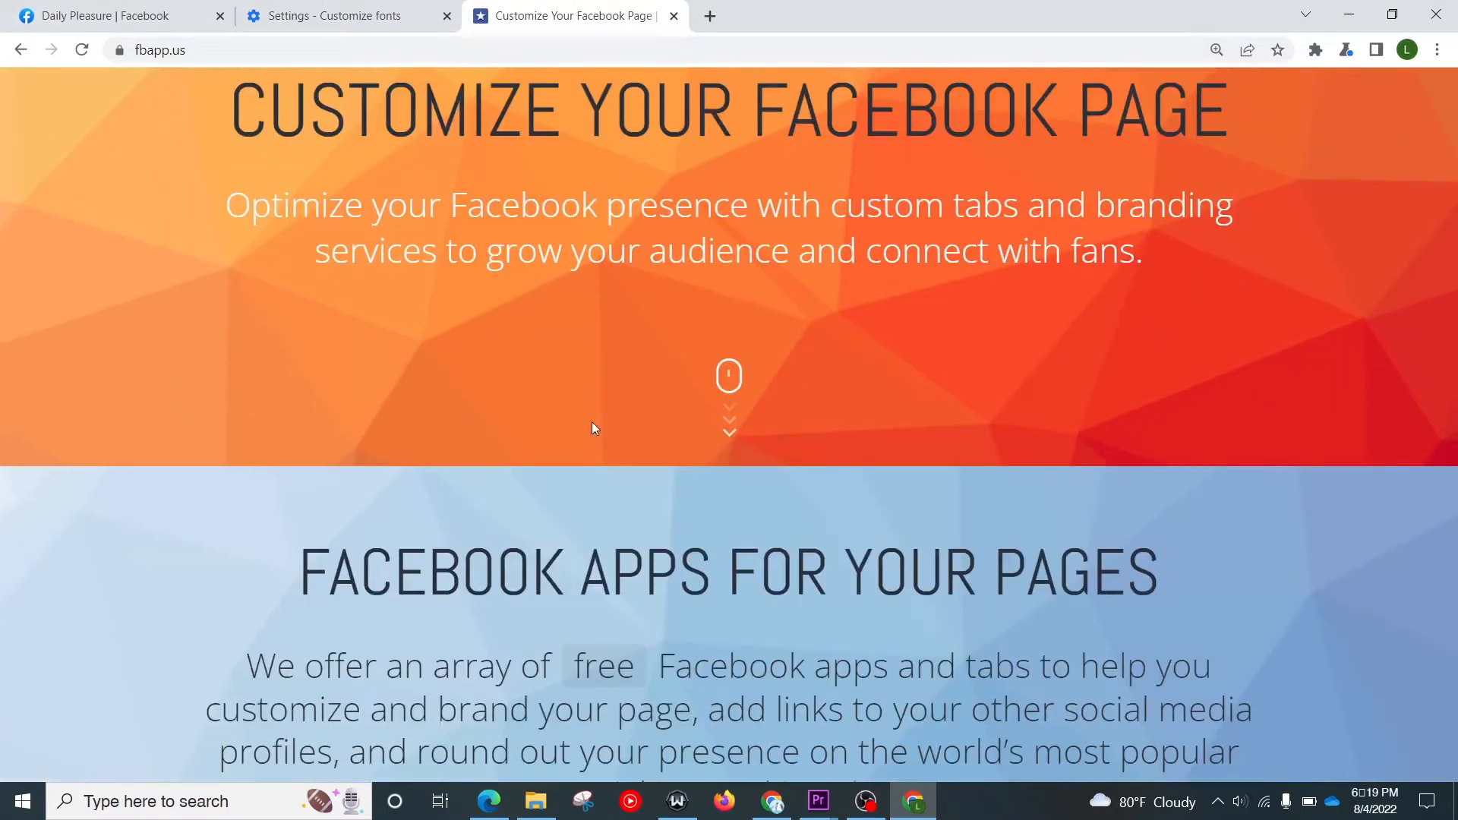
pyautogui.scroll(-2, 593, 425)
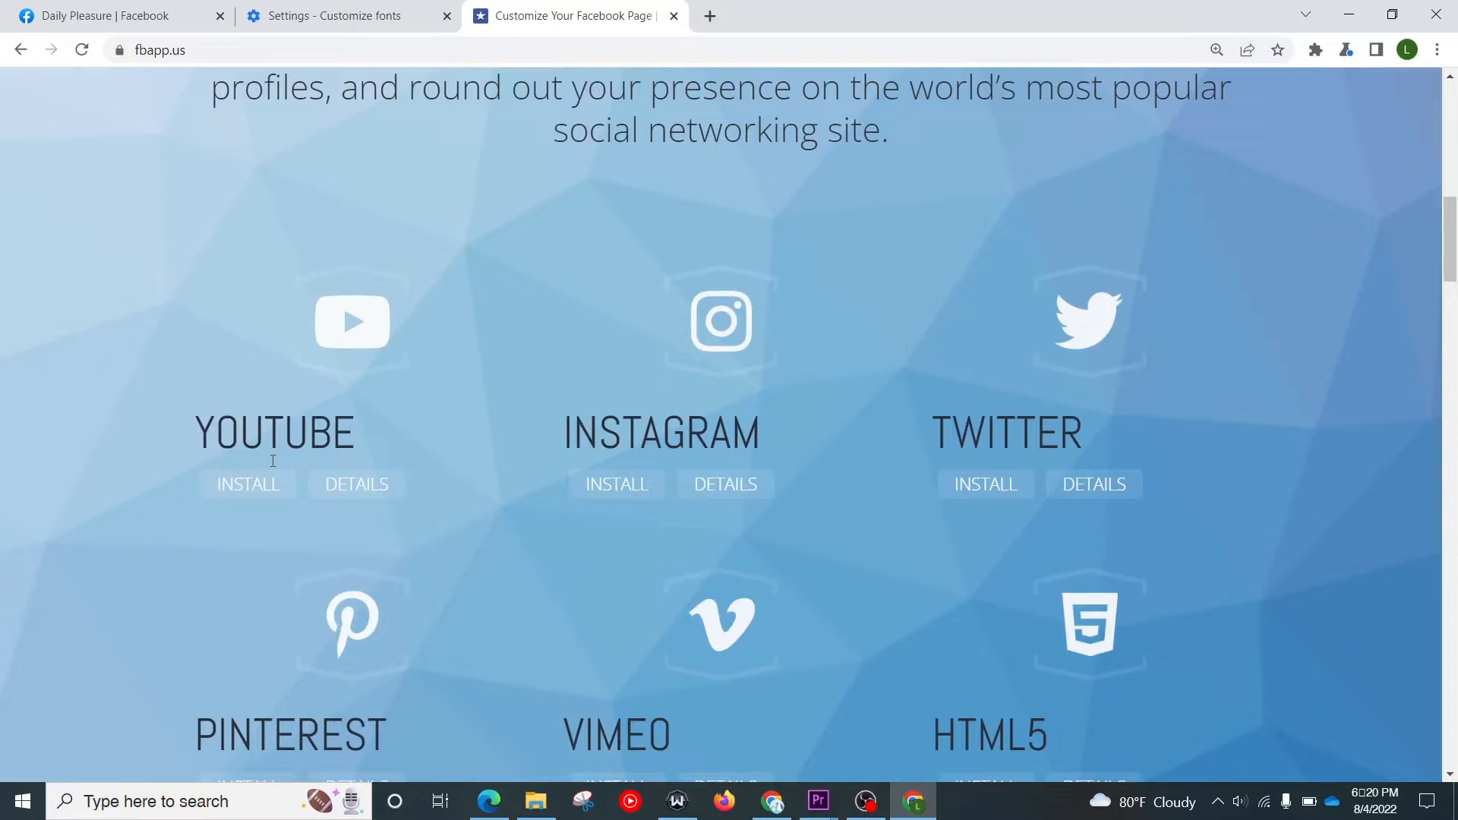
pyautogui.click(255, 497)
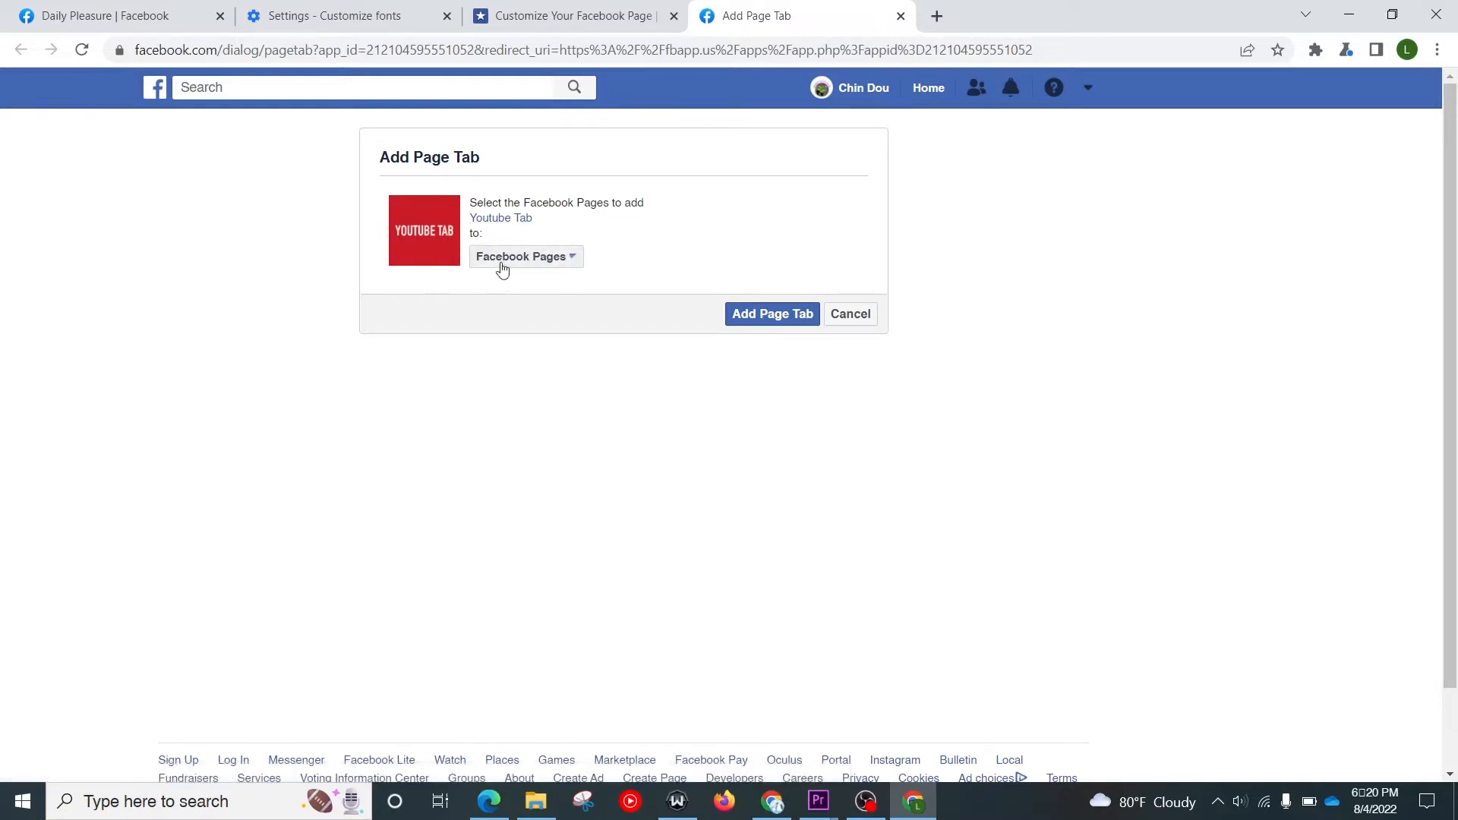
pyautogui.click(566, 264)
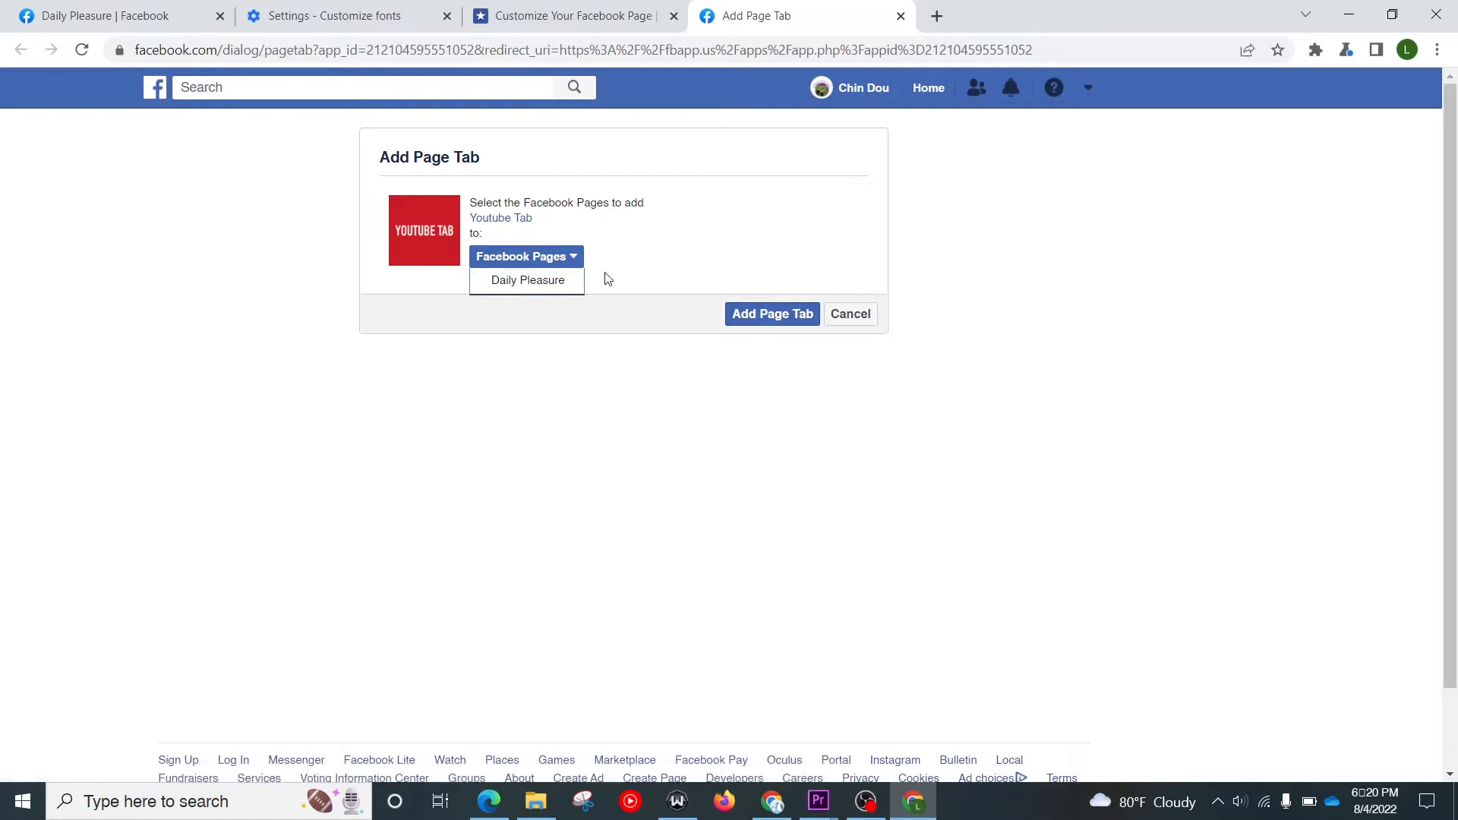
pyautogui.click(560, 283)
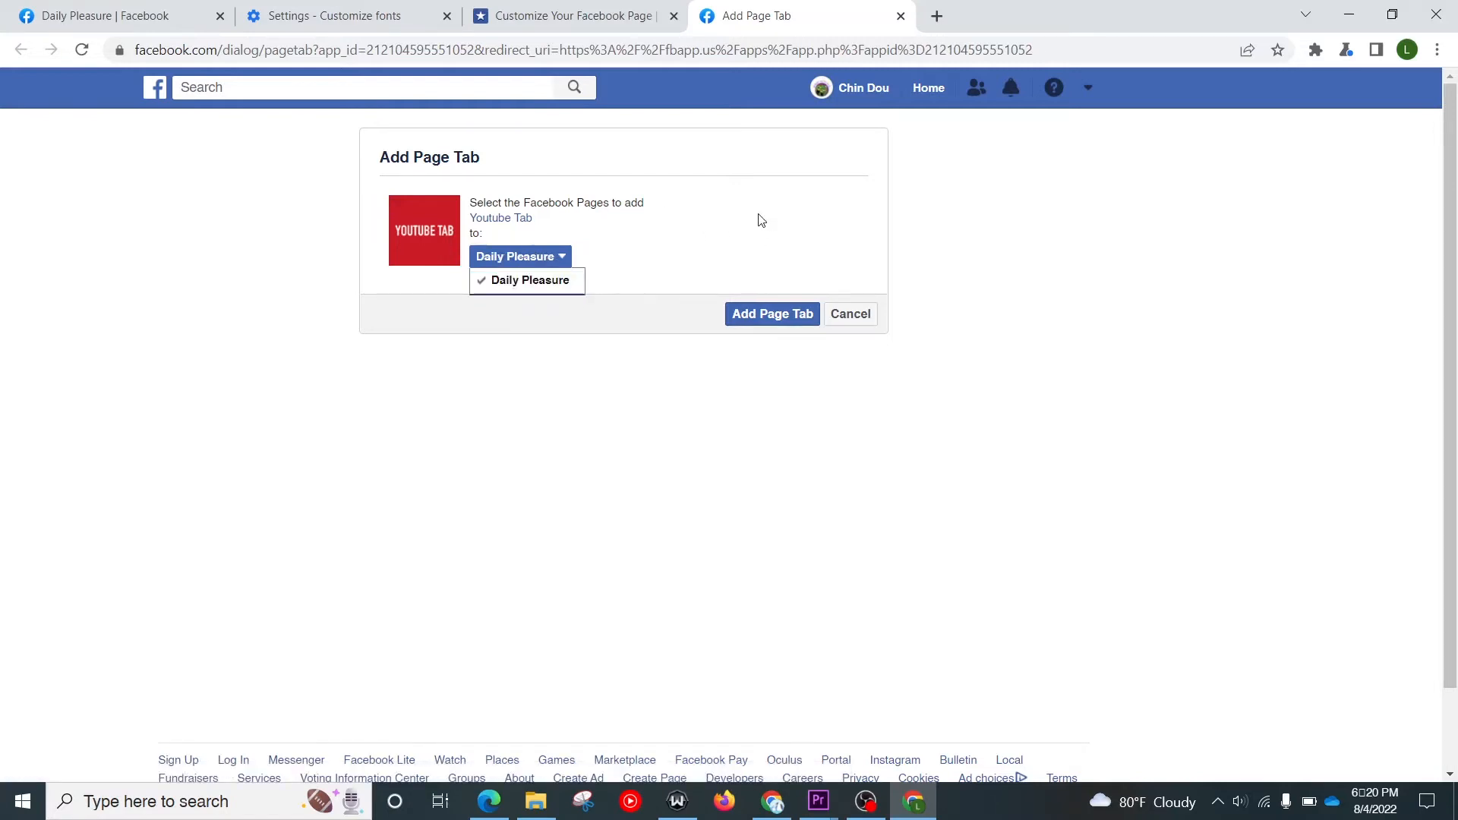
pyautogui.click(772, 317)
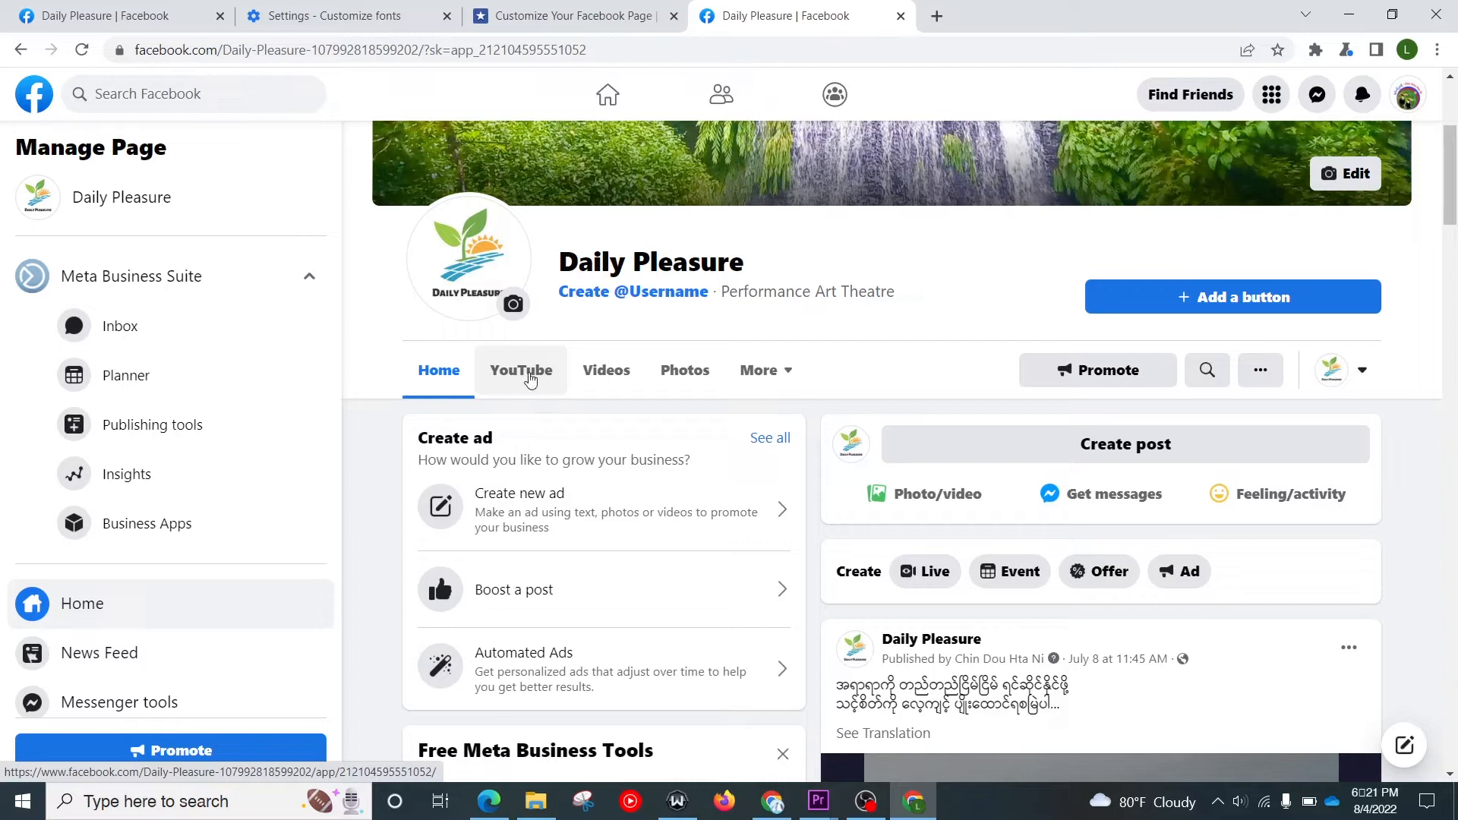
# Step: Open the page's new YouTube tab and examine its default videos and application settings
pyautogui.click(530, 377)
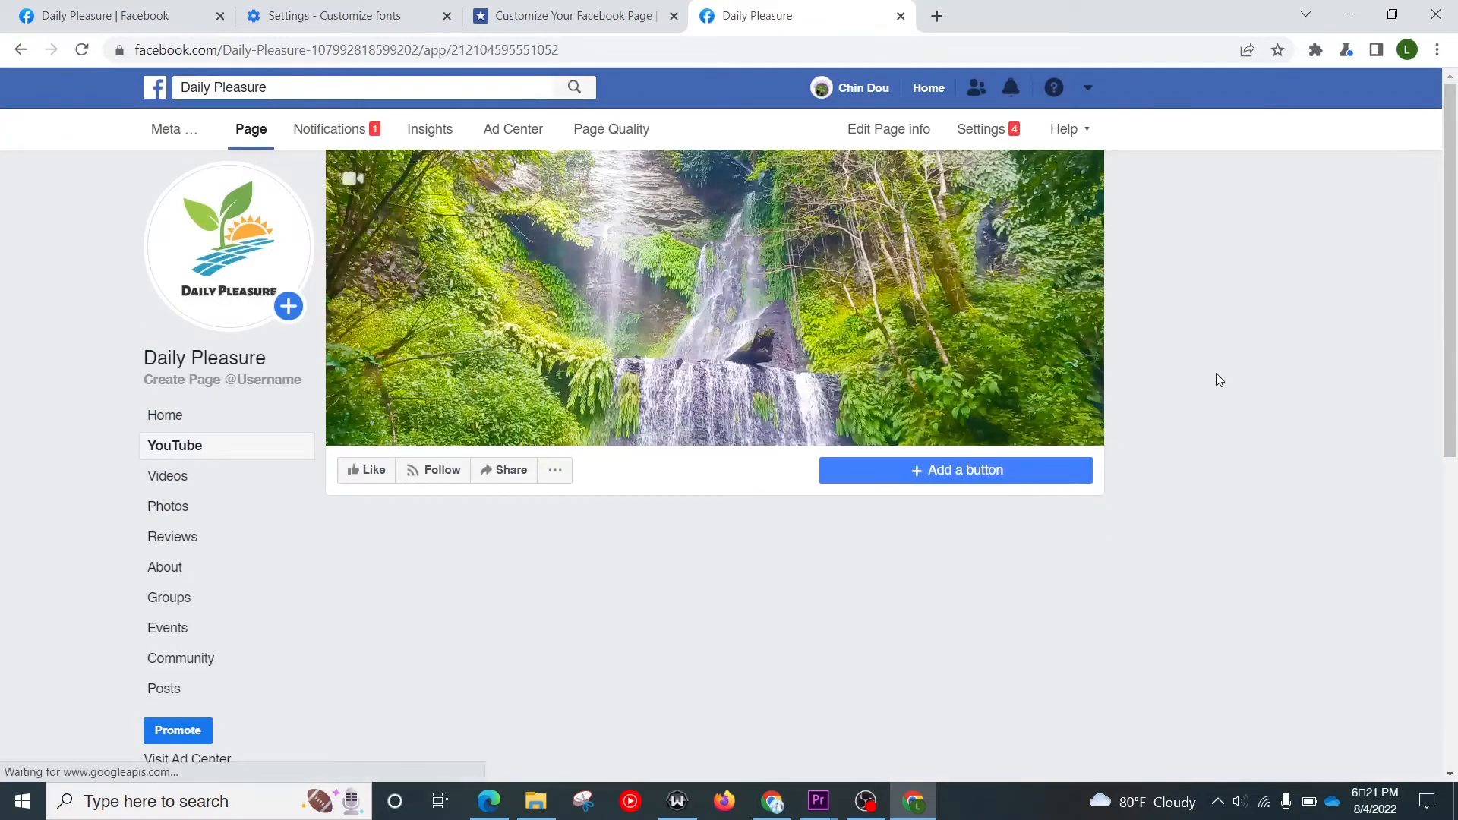
pyautogui.scroll(-3, 1189, 406)
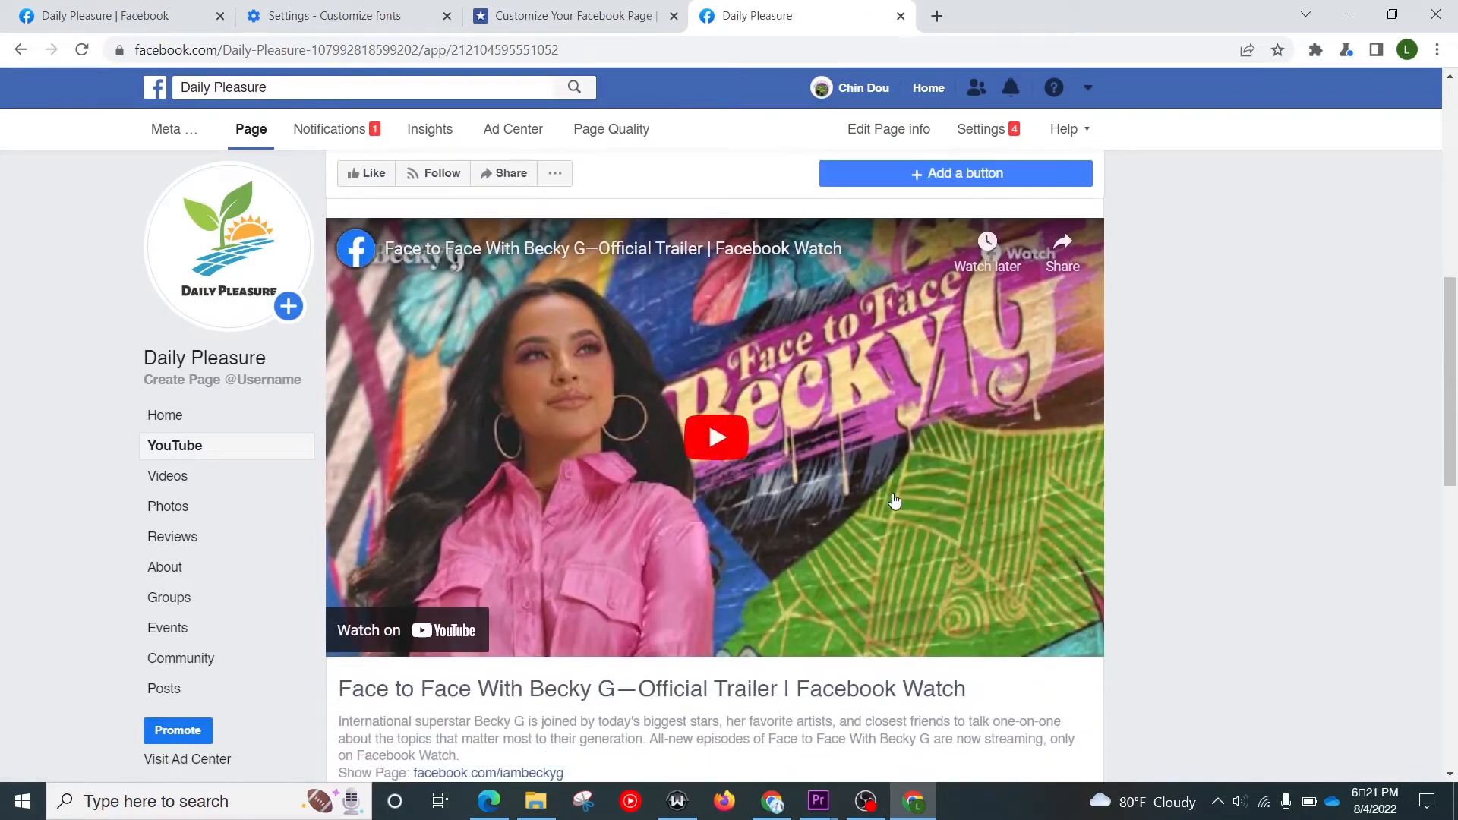
pyautogui.scroll(-2, 898, 494)
pyautogui.scroll(-3, 898, 493)
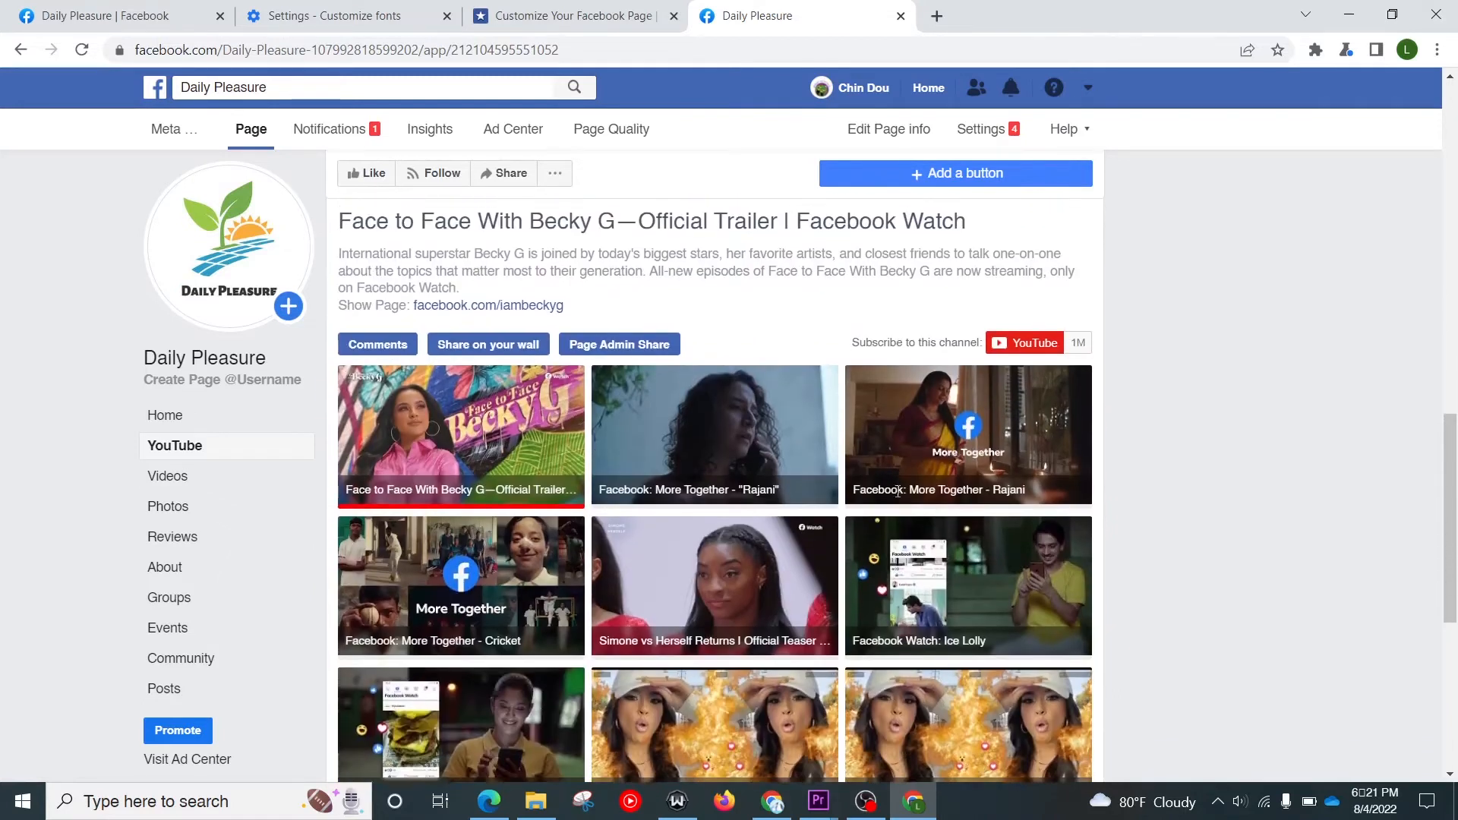
pyautogui.scroll(2, 899, 493)
pyautogui.scroll(-3, 899, 493)
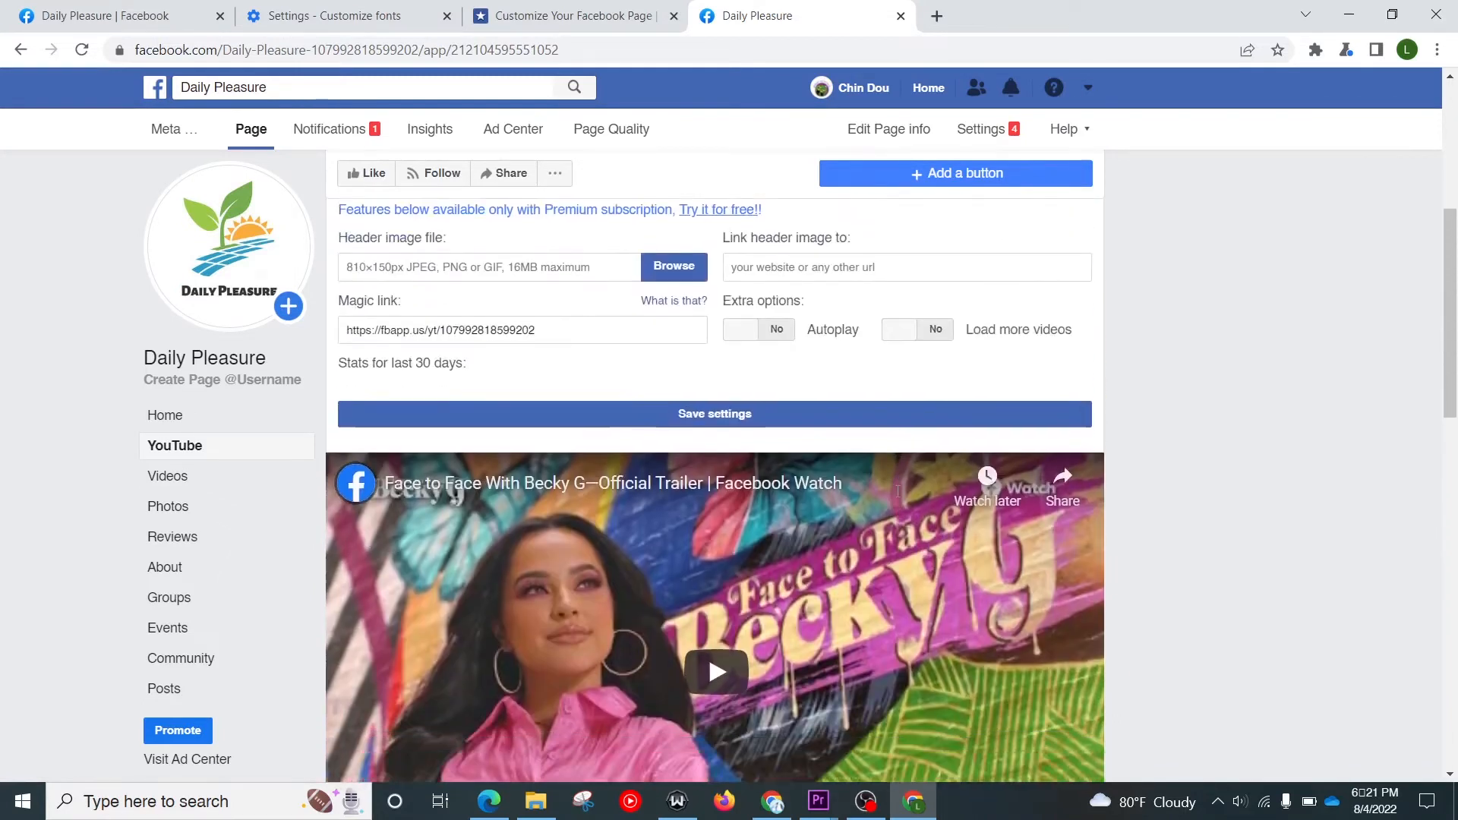
pyautogui.scroll(4, 898, 494)
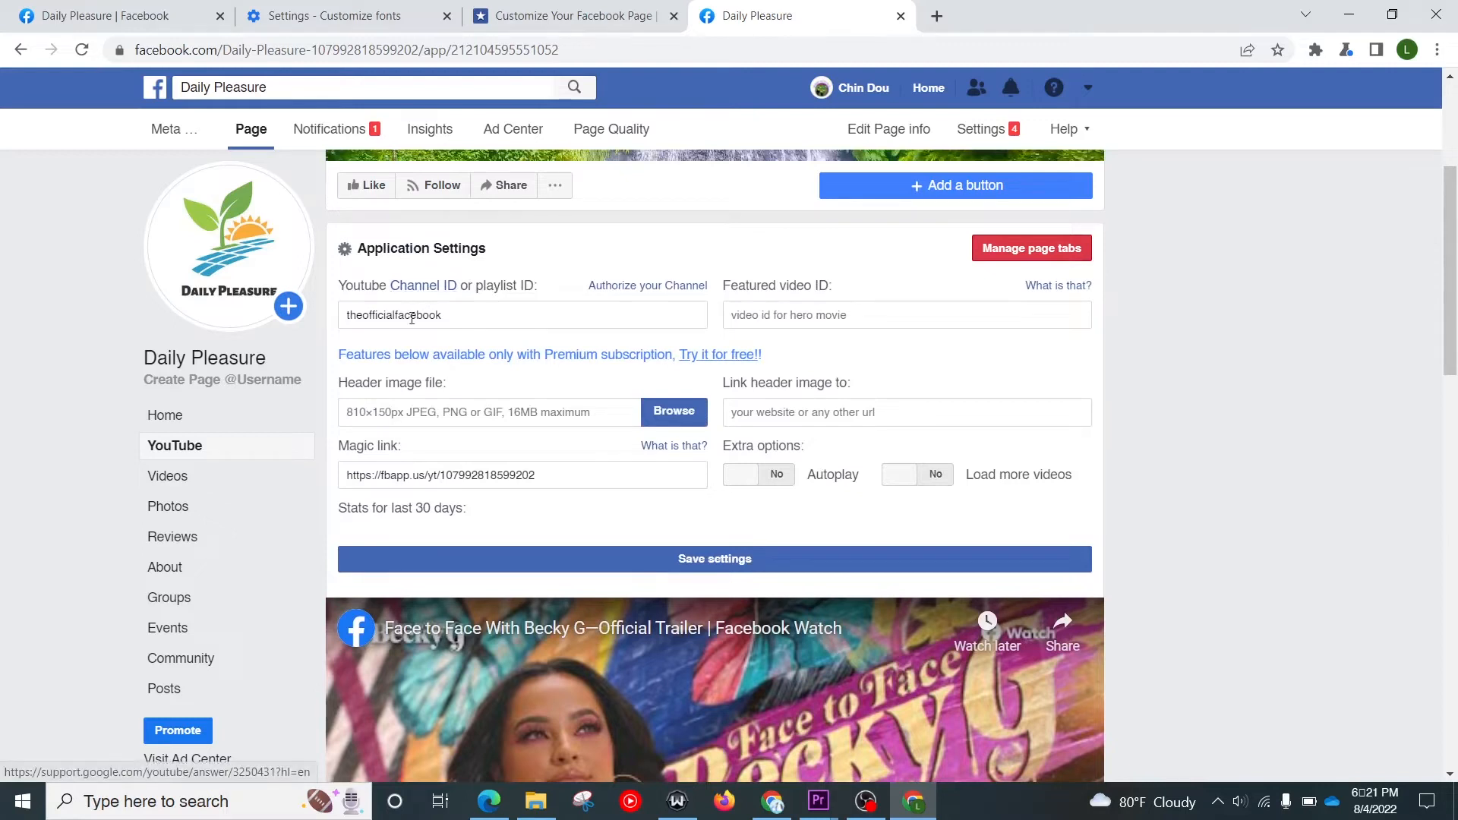
# Step: Switch to Microsoft Edge, open the advanced settings of the YouTube account and copy the channel ID
pyautogui.click(414, 318)
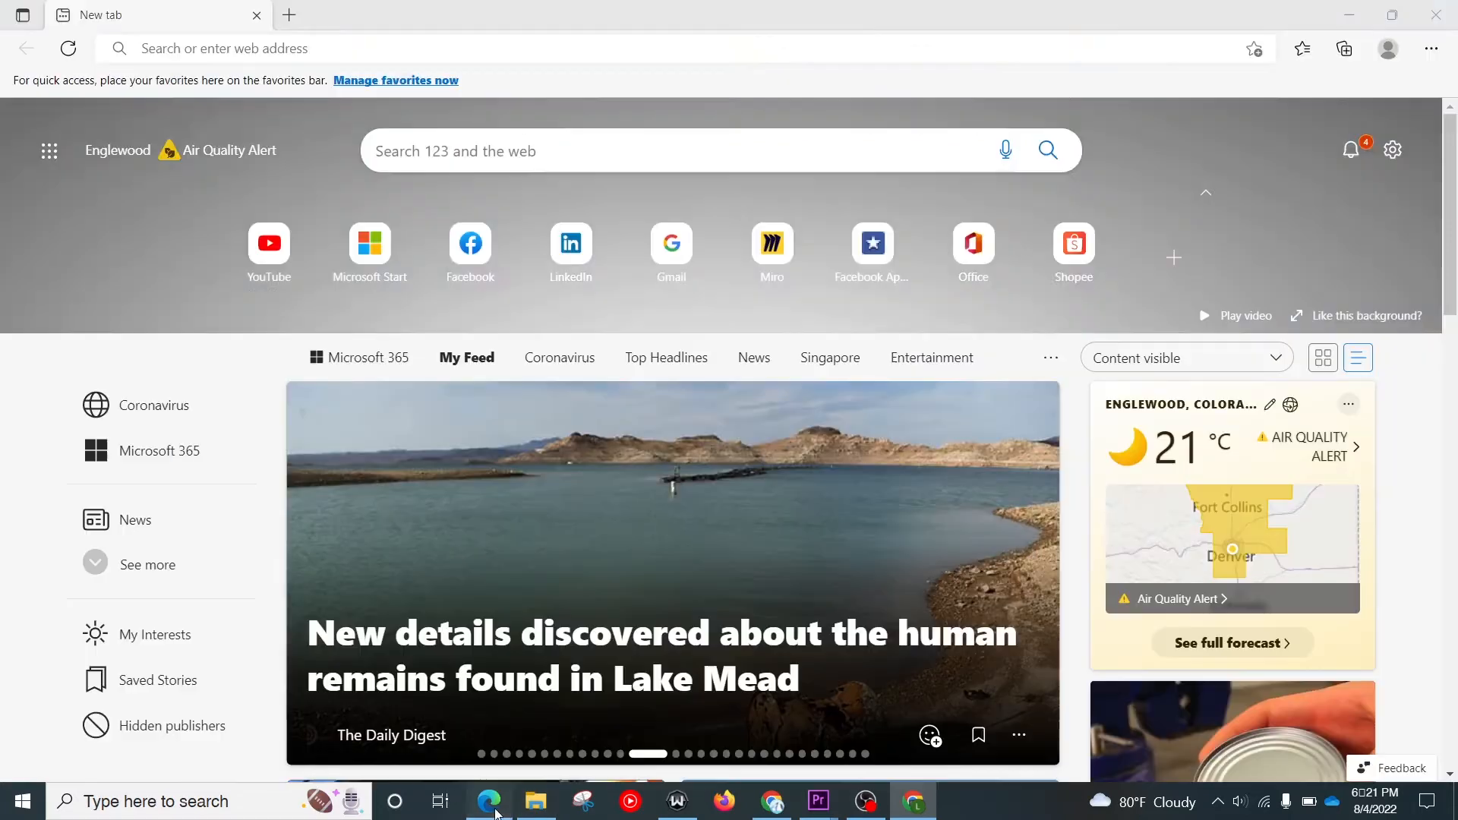
pyautogui.click(489, 802)
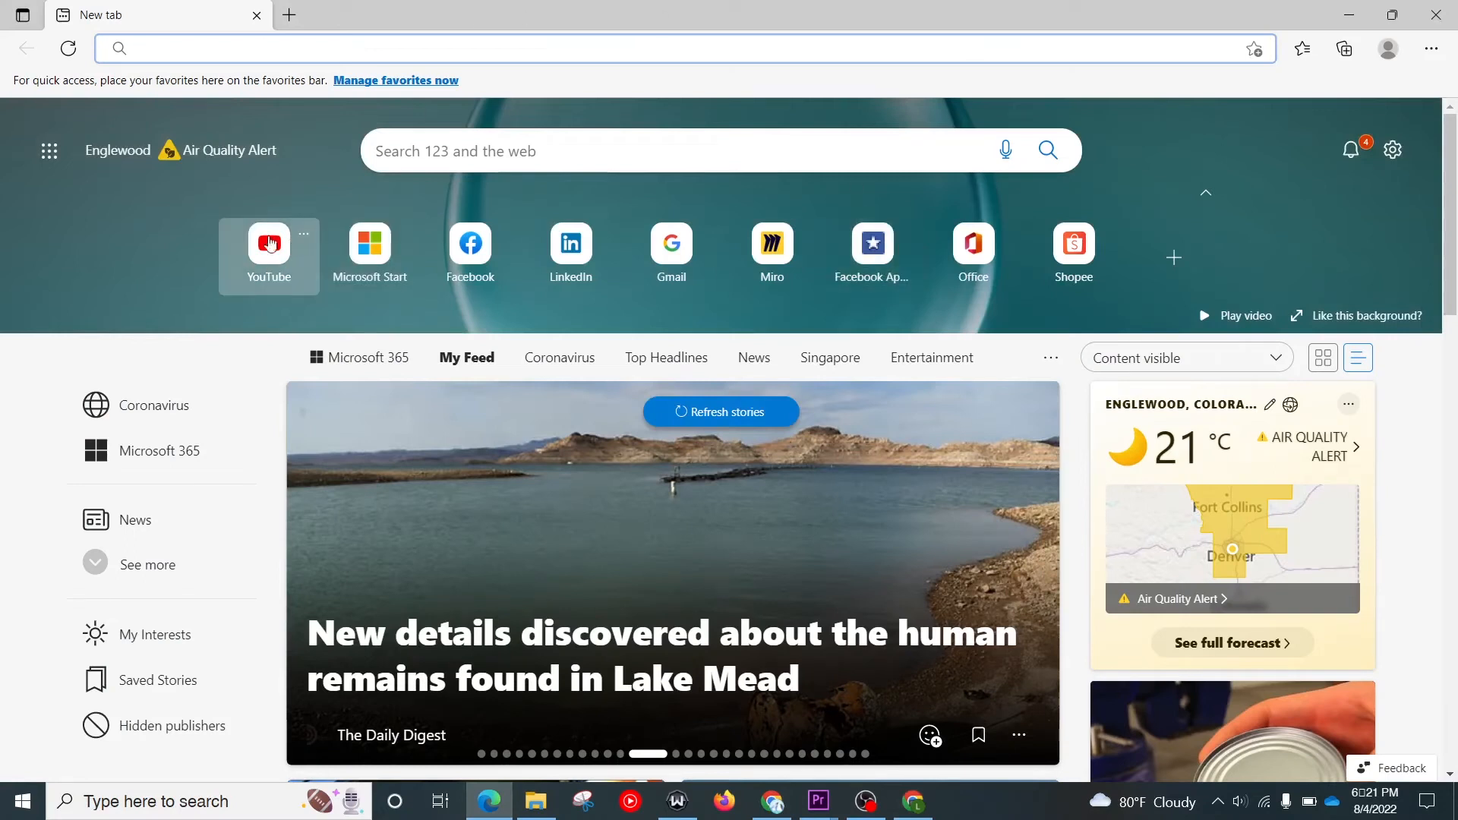
pyautogui.click(279, 263)
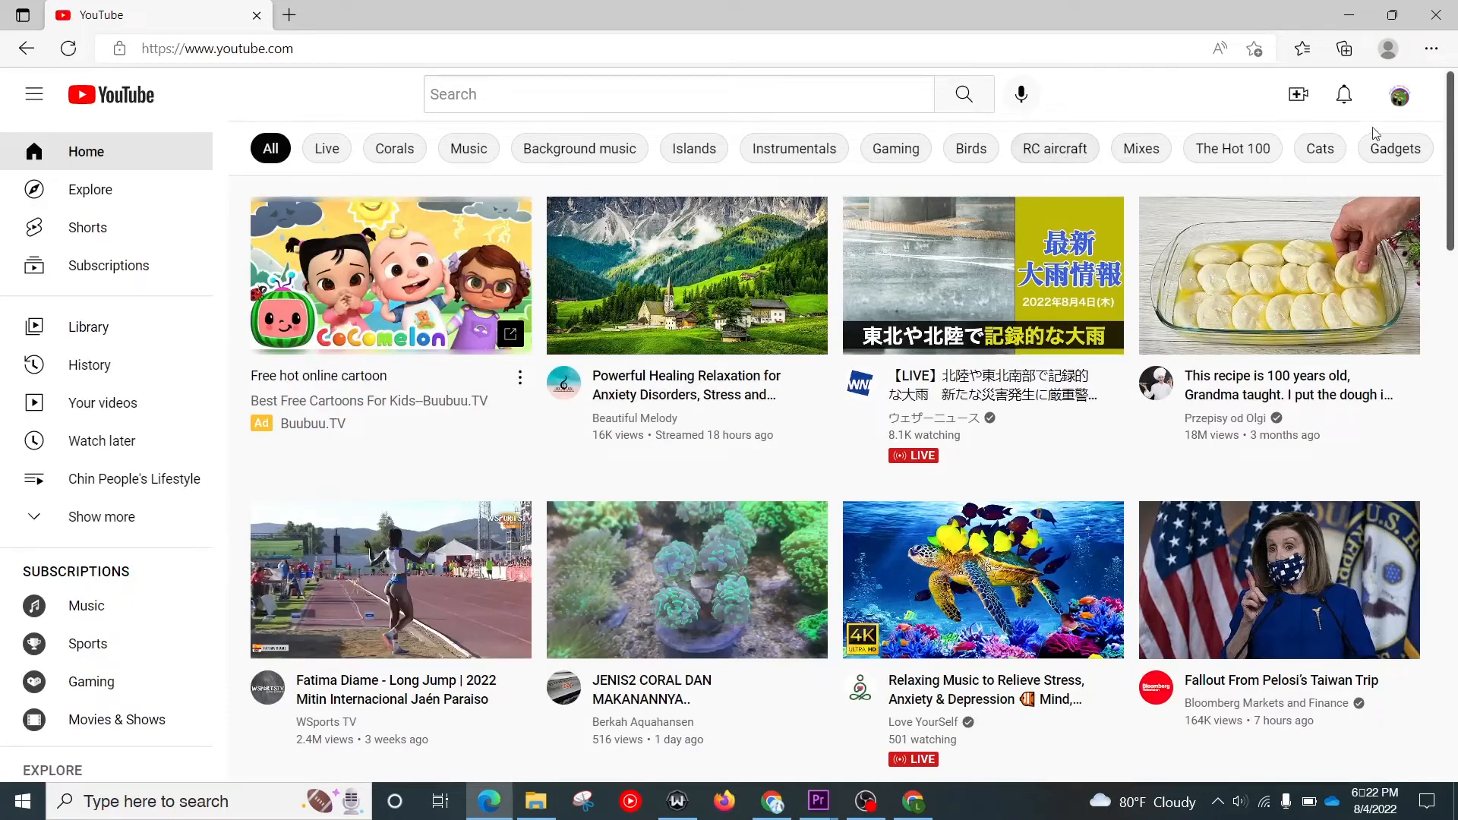
pyautogui.click(1402, 102)
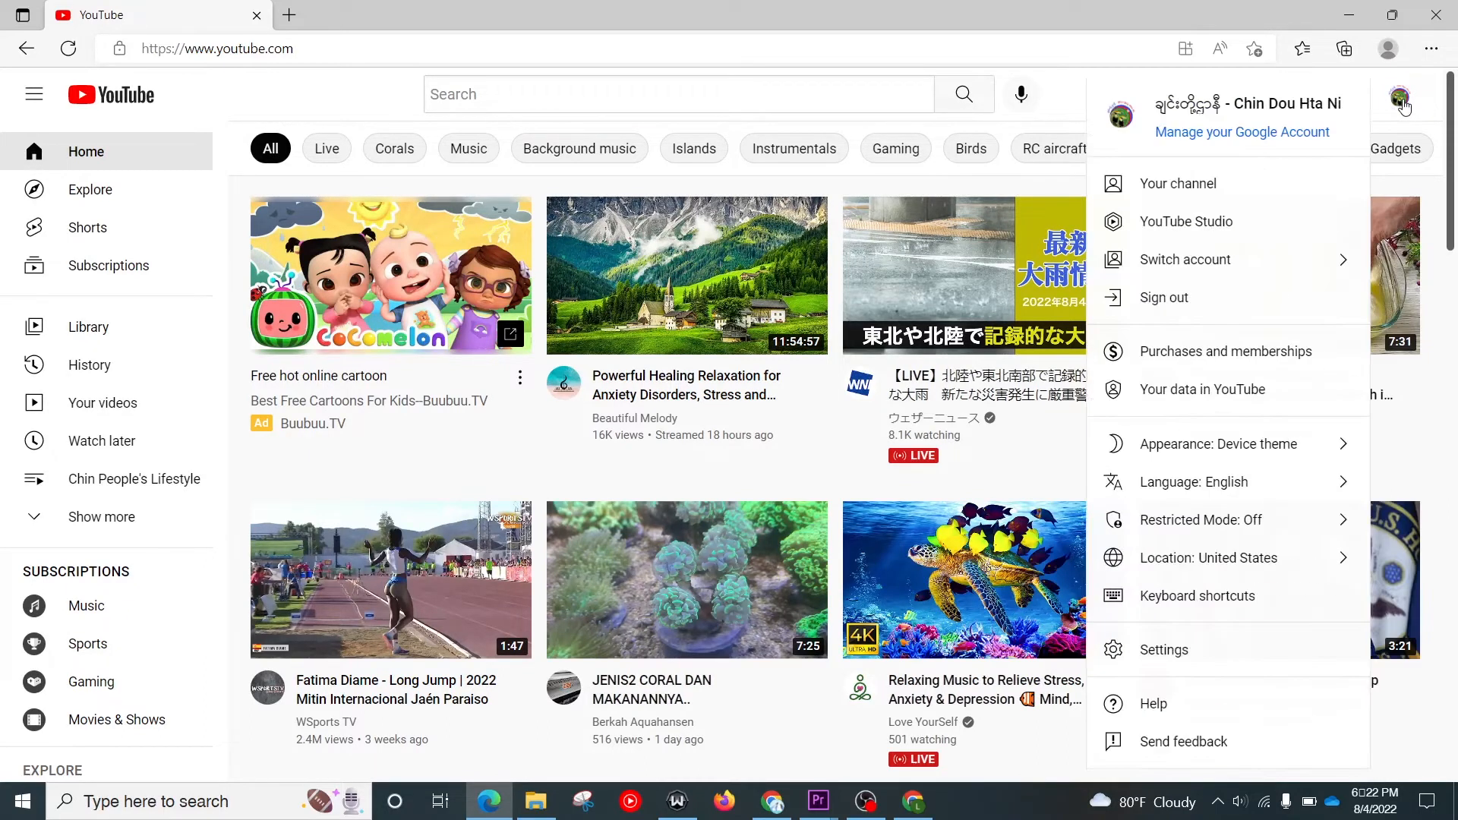
pyautogui.click(1166, 652)
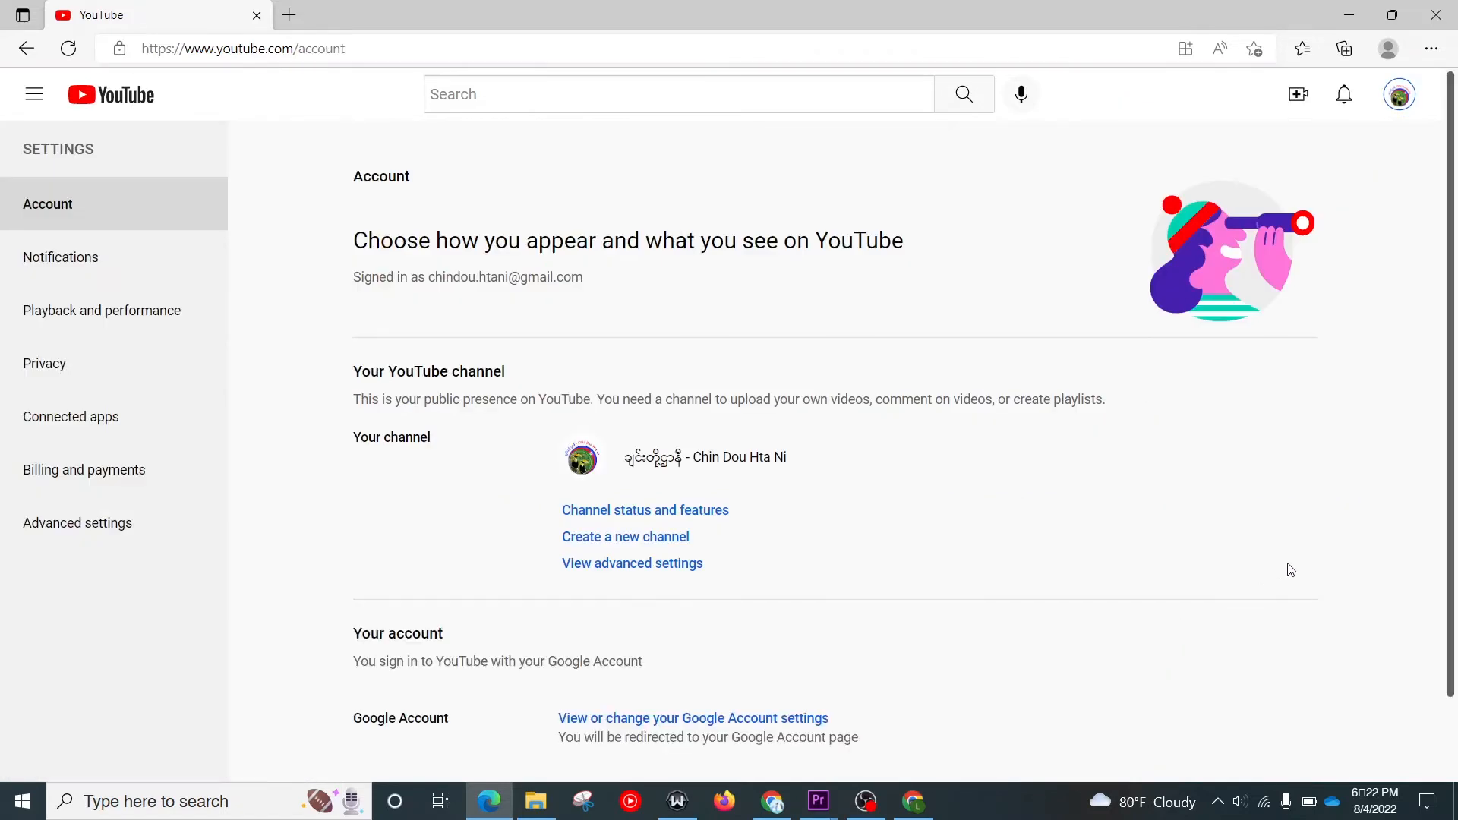
pyautogui.click(645, 566)
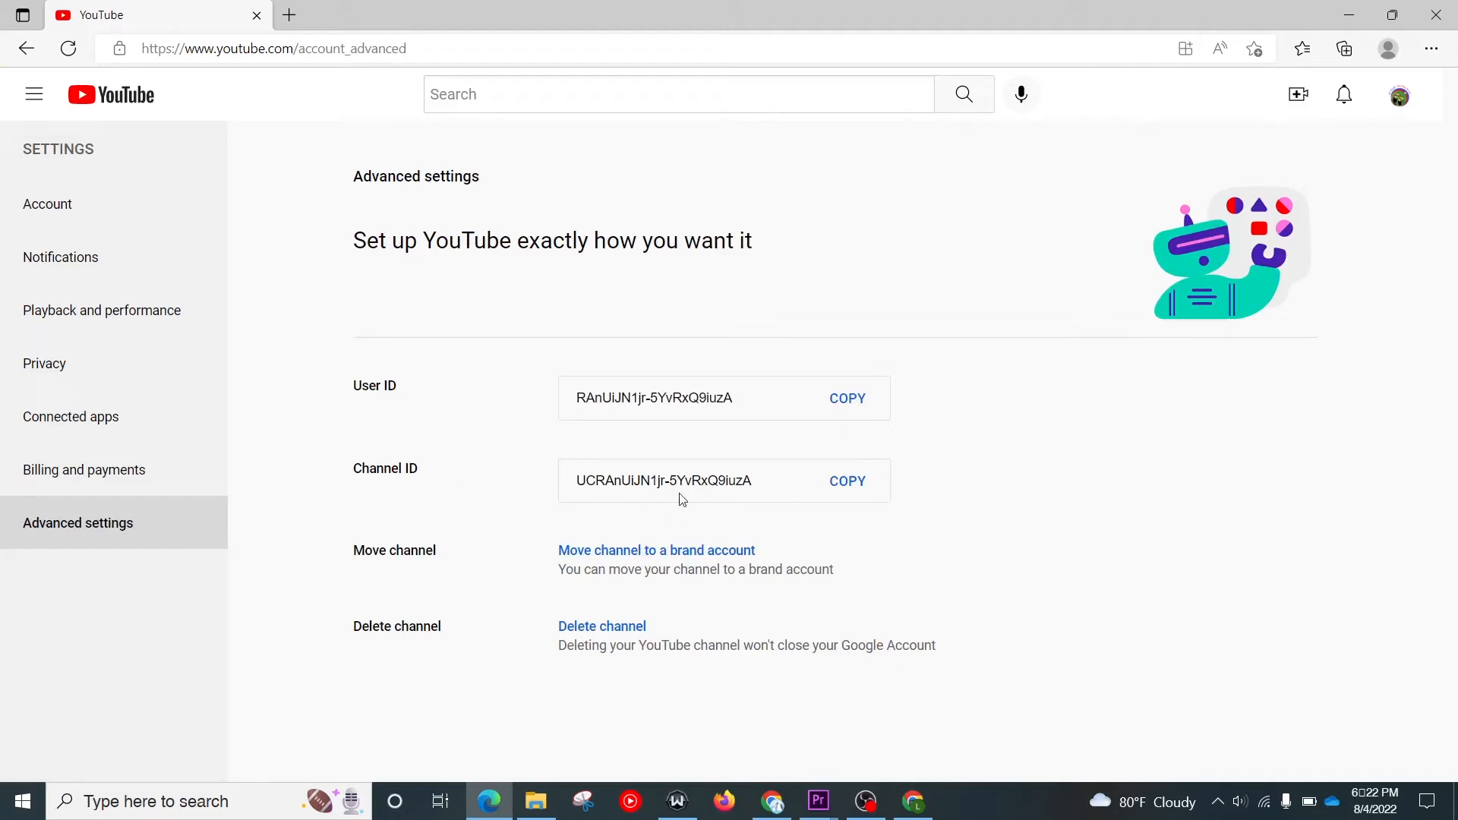
pyautogui.click(849, 486)
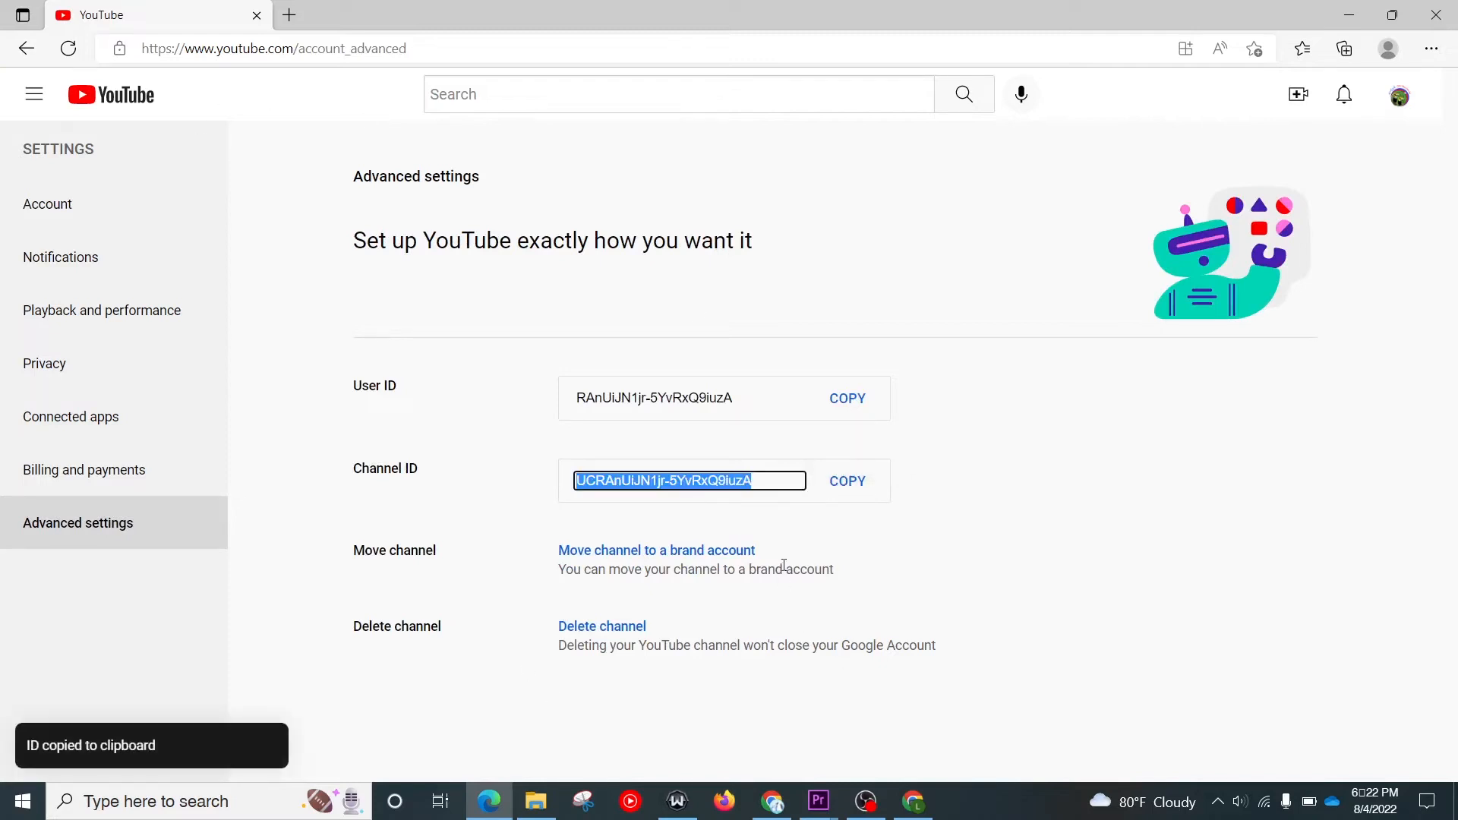
# Step: Back in Chrome, replace the YouTube channel or playlist ID in the application settings with the copied channel ID
pyautogui.click(913, 802)
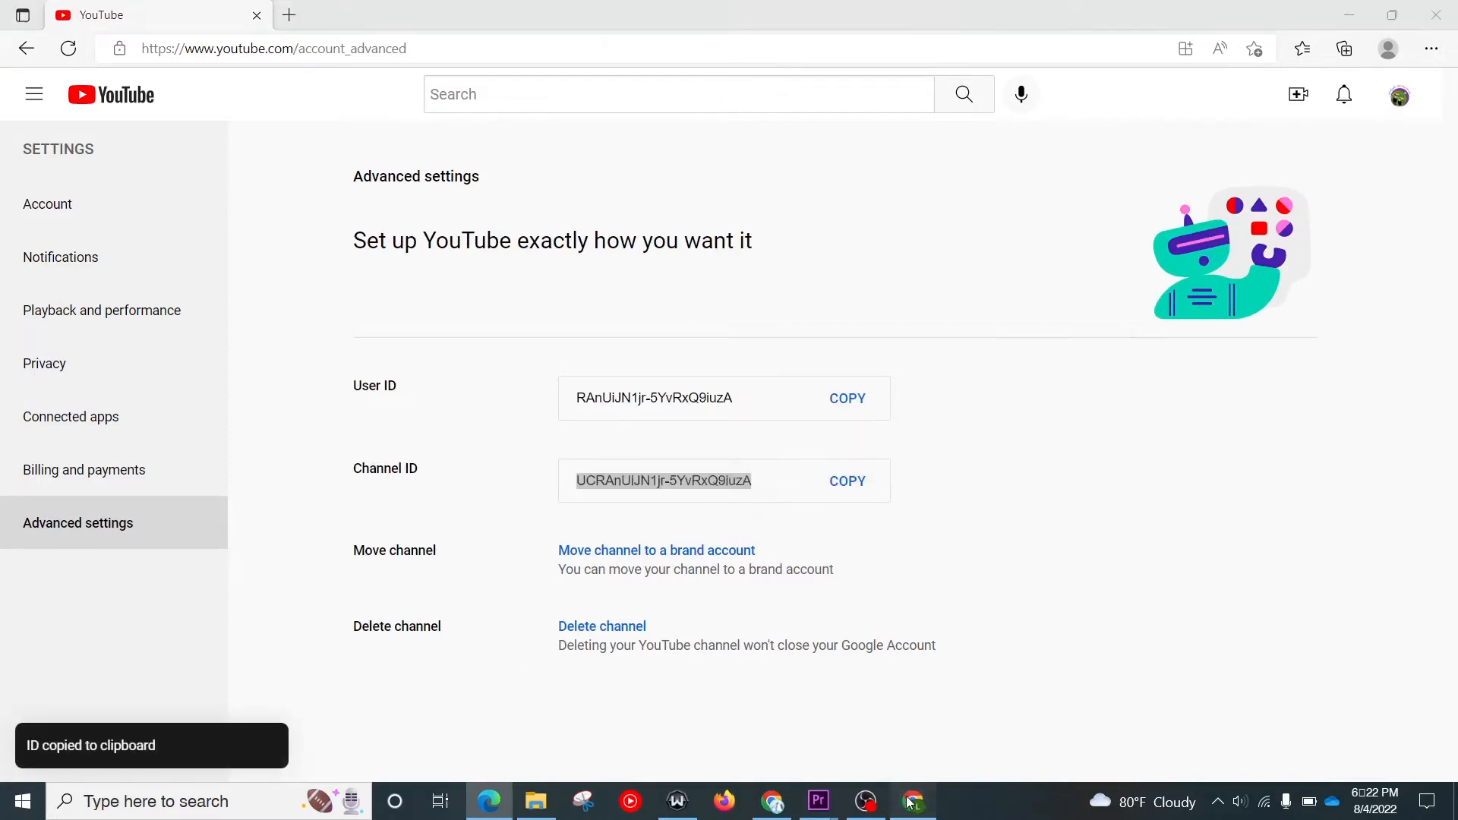
pyautogui.doubleClick(454, 316)
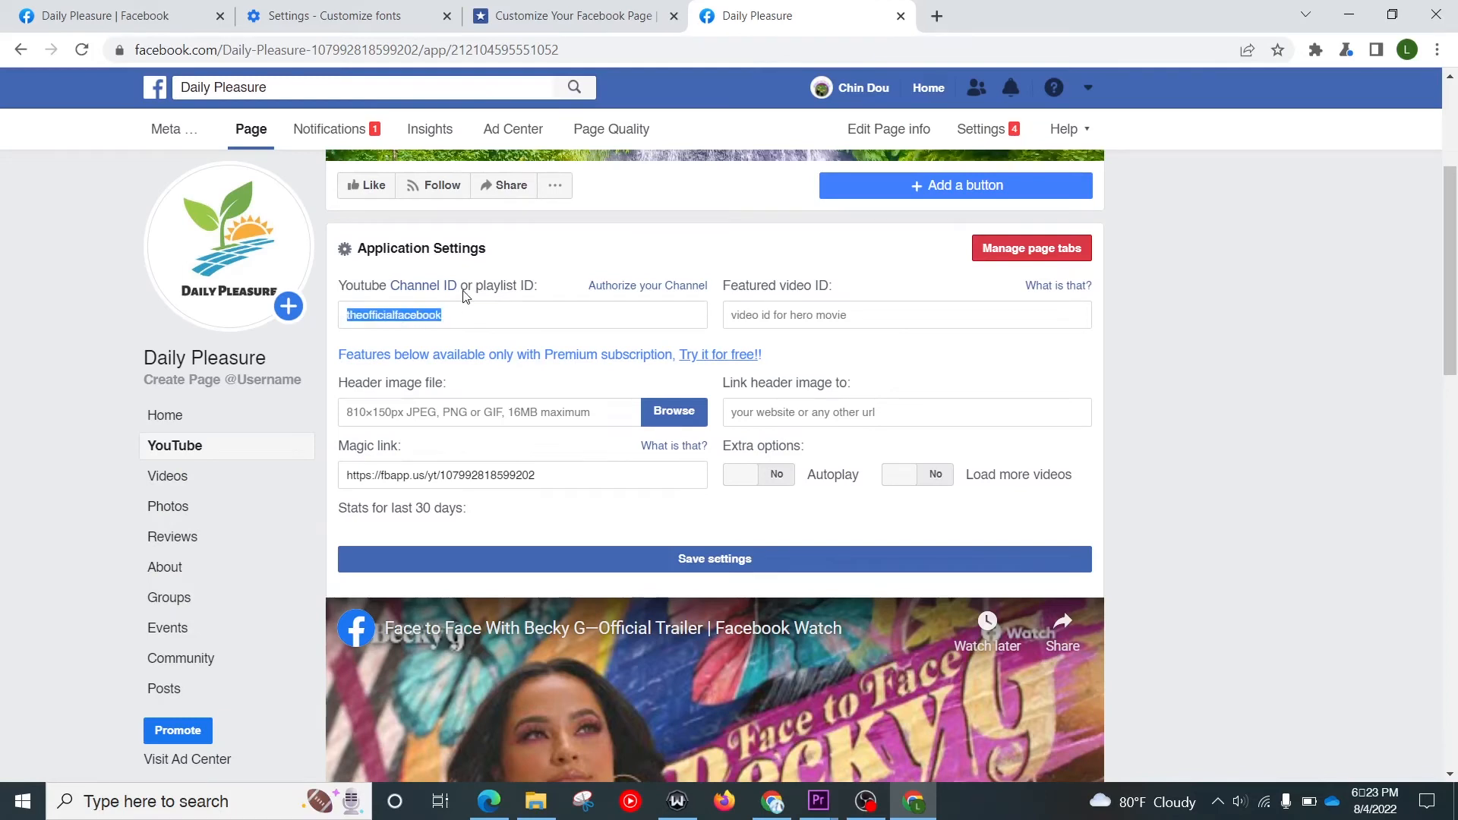
pyautogui.hotkey('ctrl', 'v')
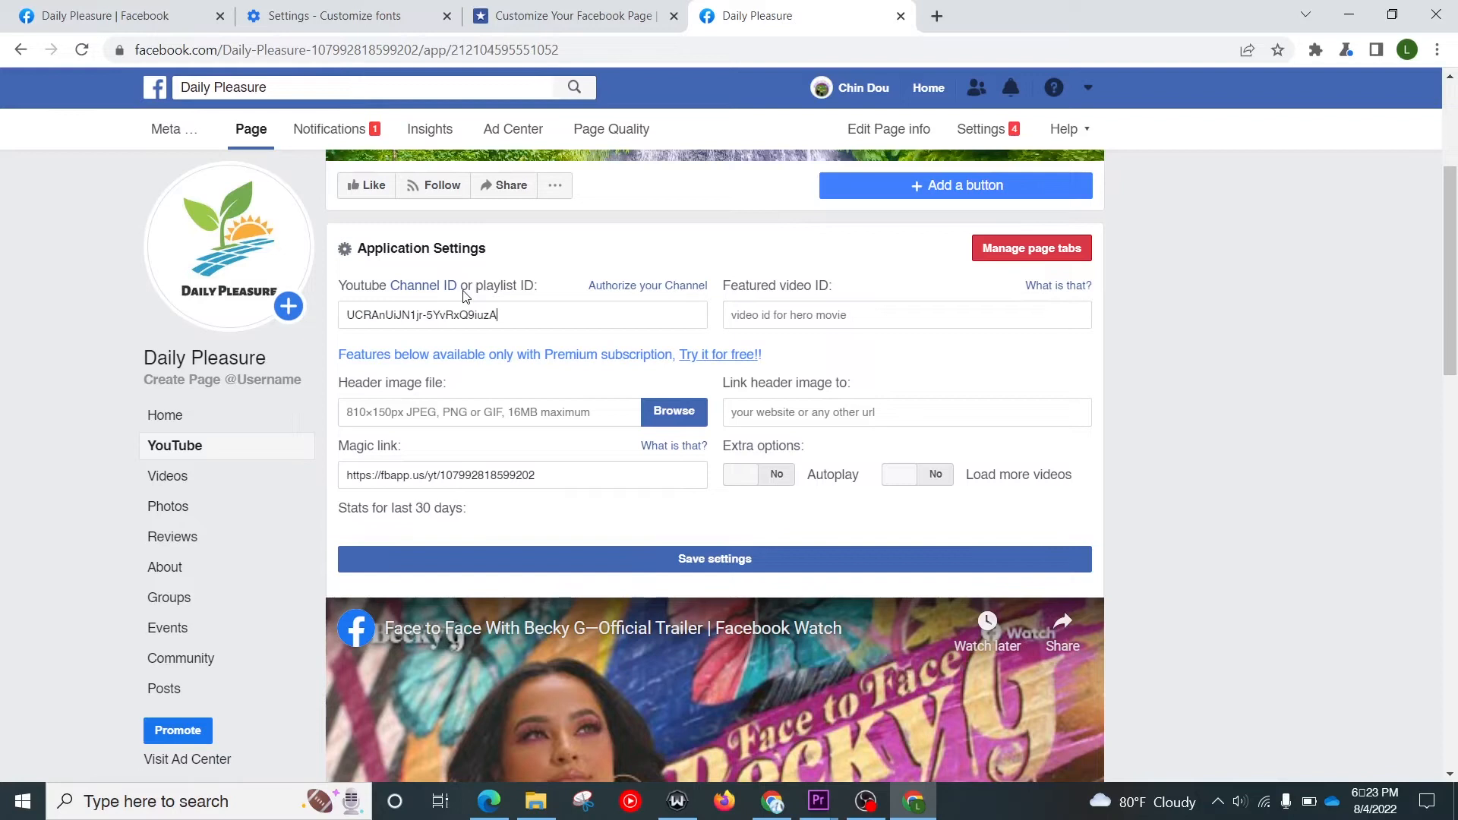
# Step: Switch to Microsoft Edge, open the channel content in YouTube Studio and copy the newest video's shareable link
pyautogui.click(824, 313)
pyautogui.click(490, 801)
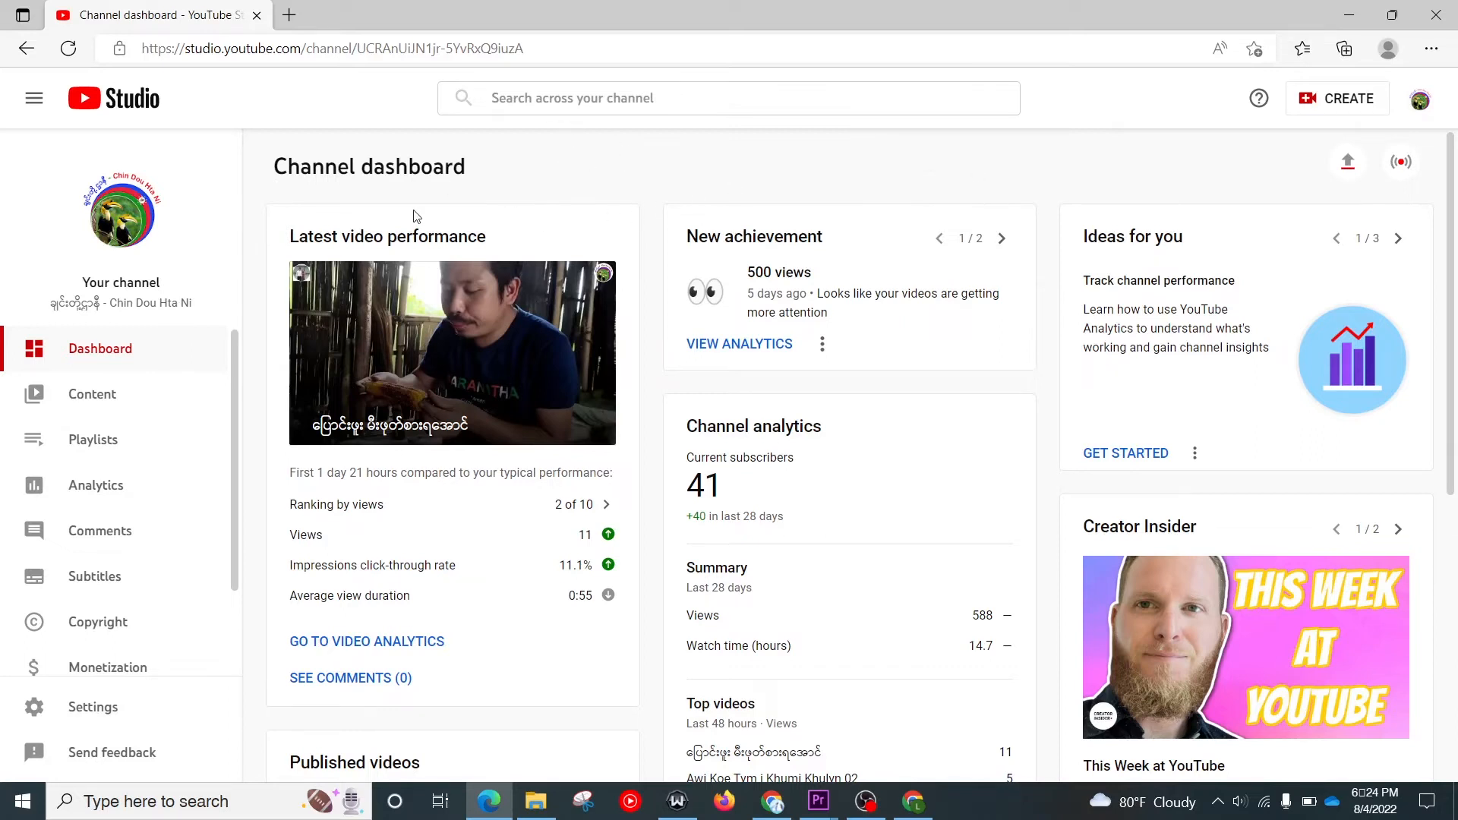
pyautogui.click(90, 401)
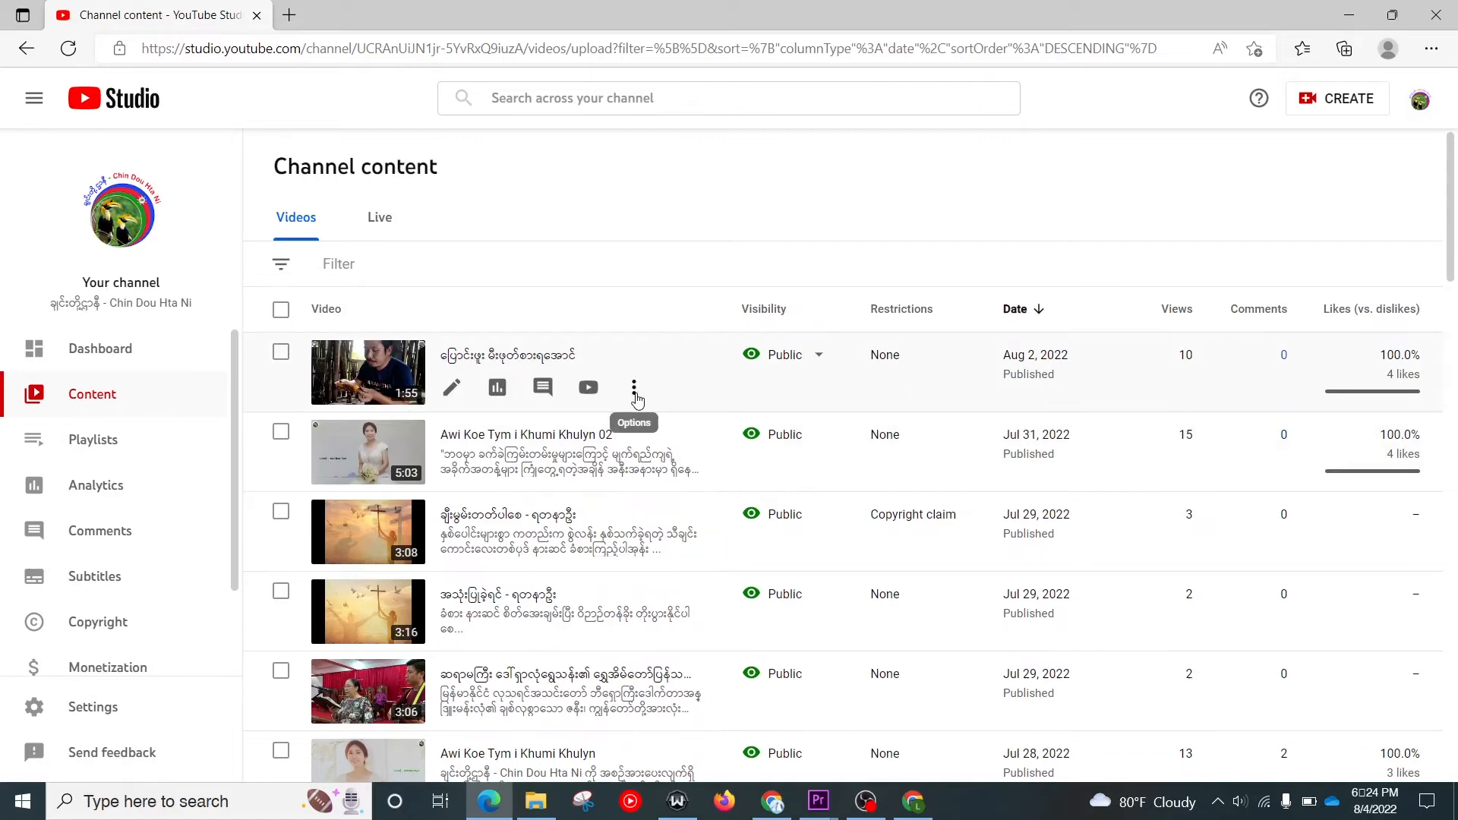
pyautogui.click(635, 395)
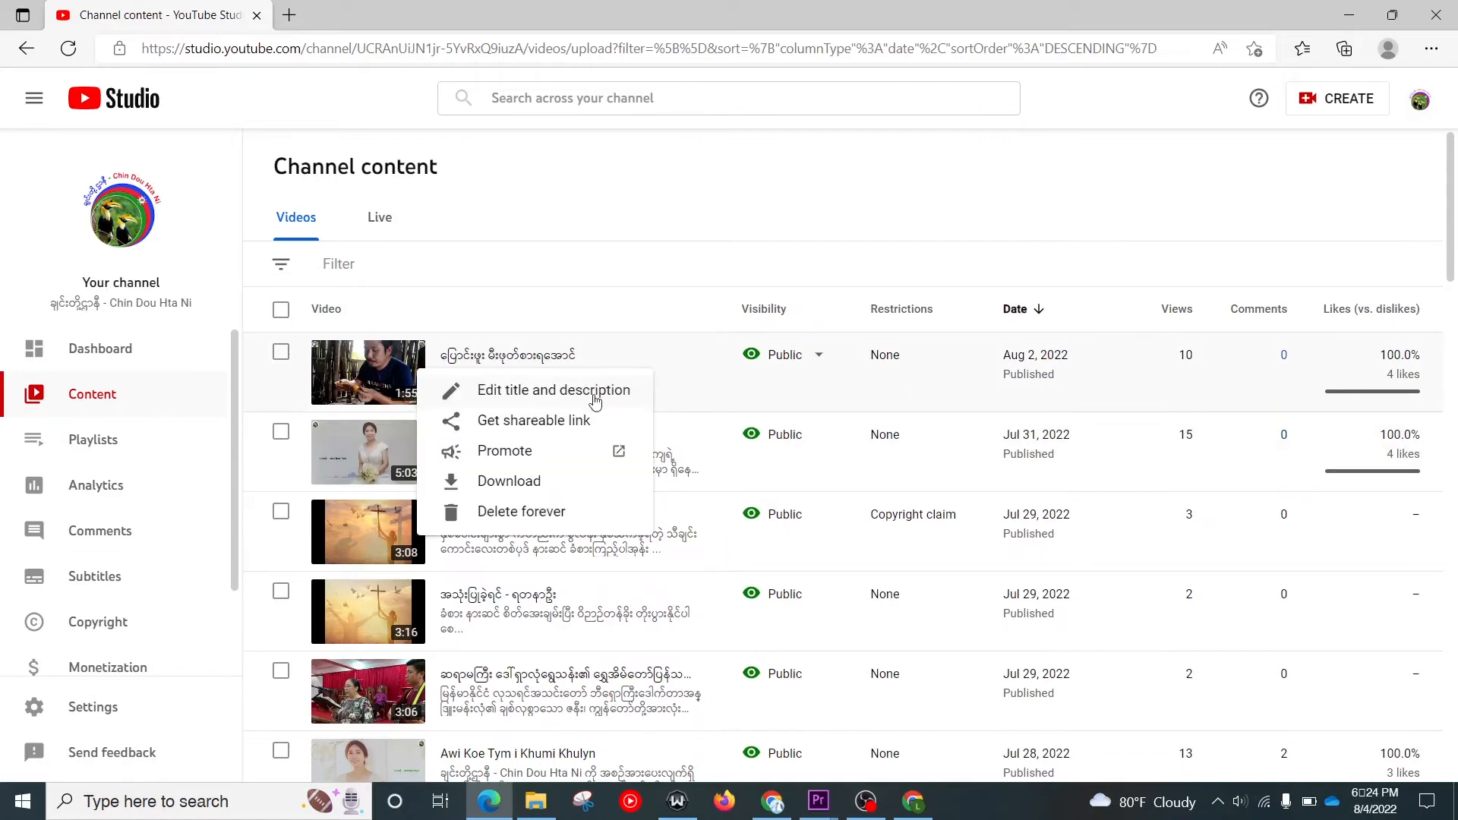
pyautogui.click(534, 422)
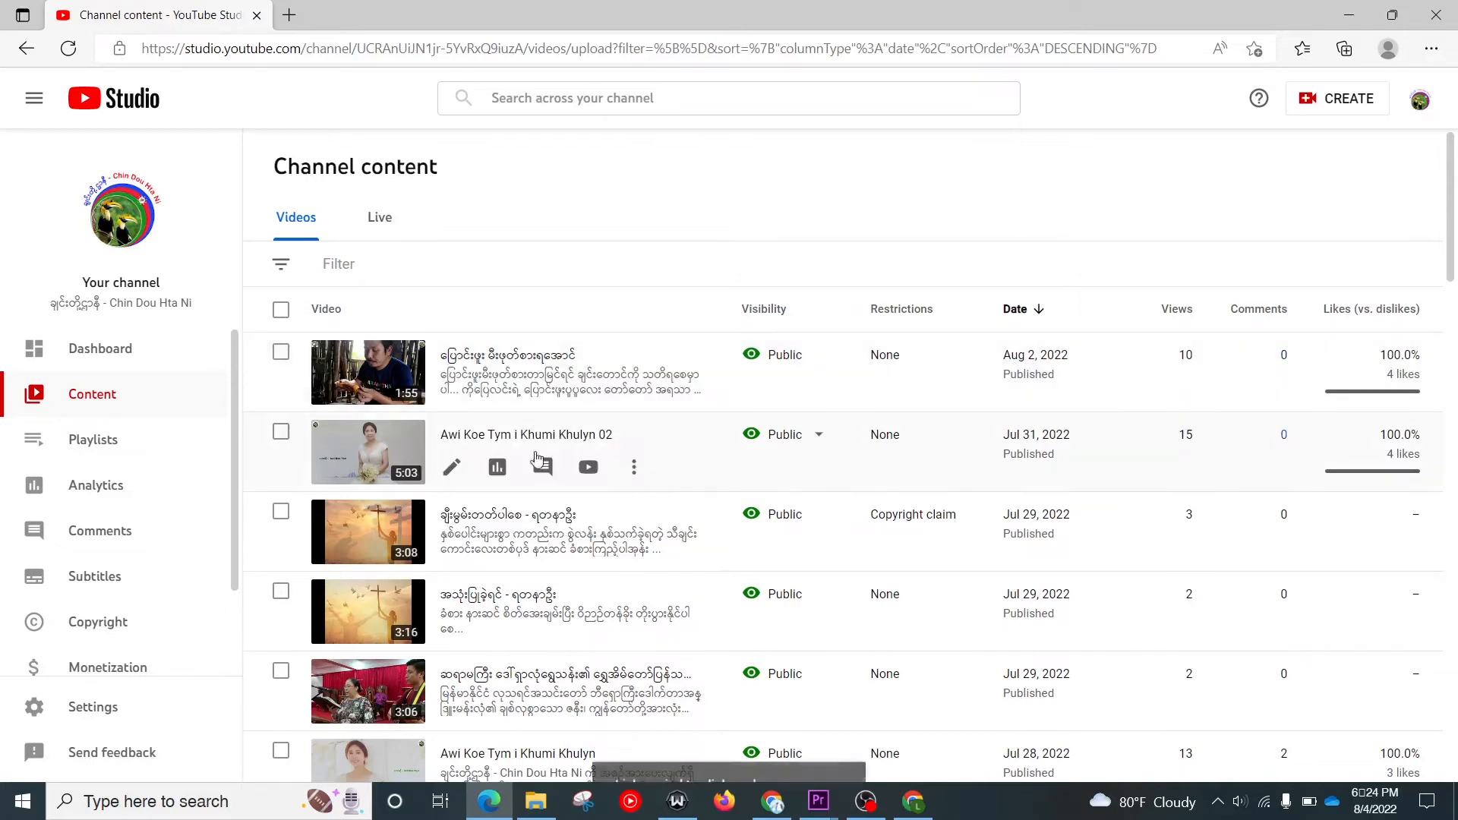
# Step: Back in Chrome, paste the copied link as the Featured video ID and trim it to the video ID 82fhvqYSlRw
pyautogui.click(921, 813)
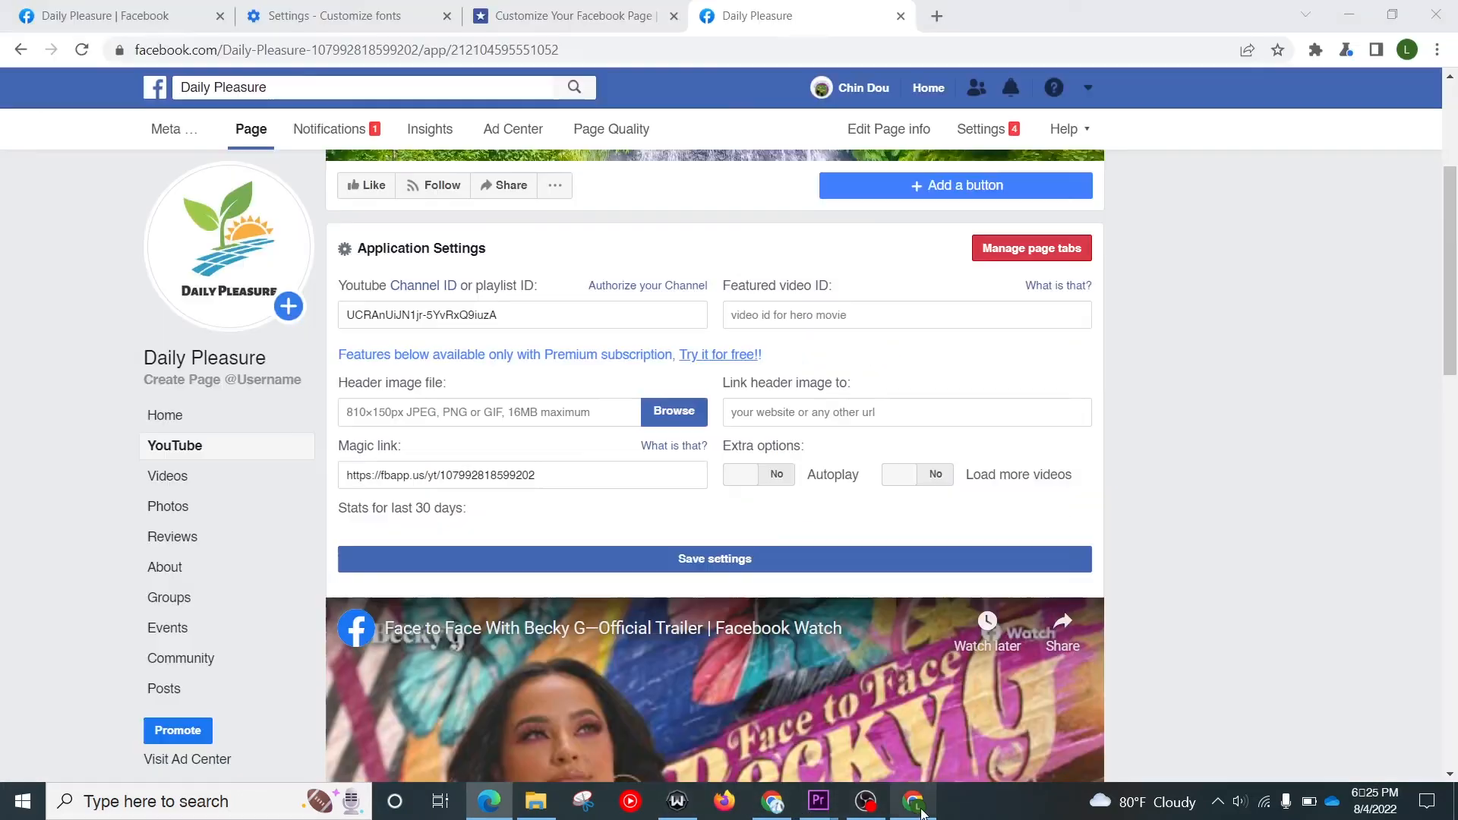
pyautogui.click(763, 314)
pyautogui.hotkey('ctrl', 'v')
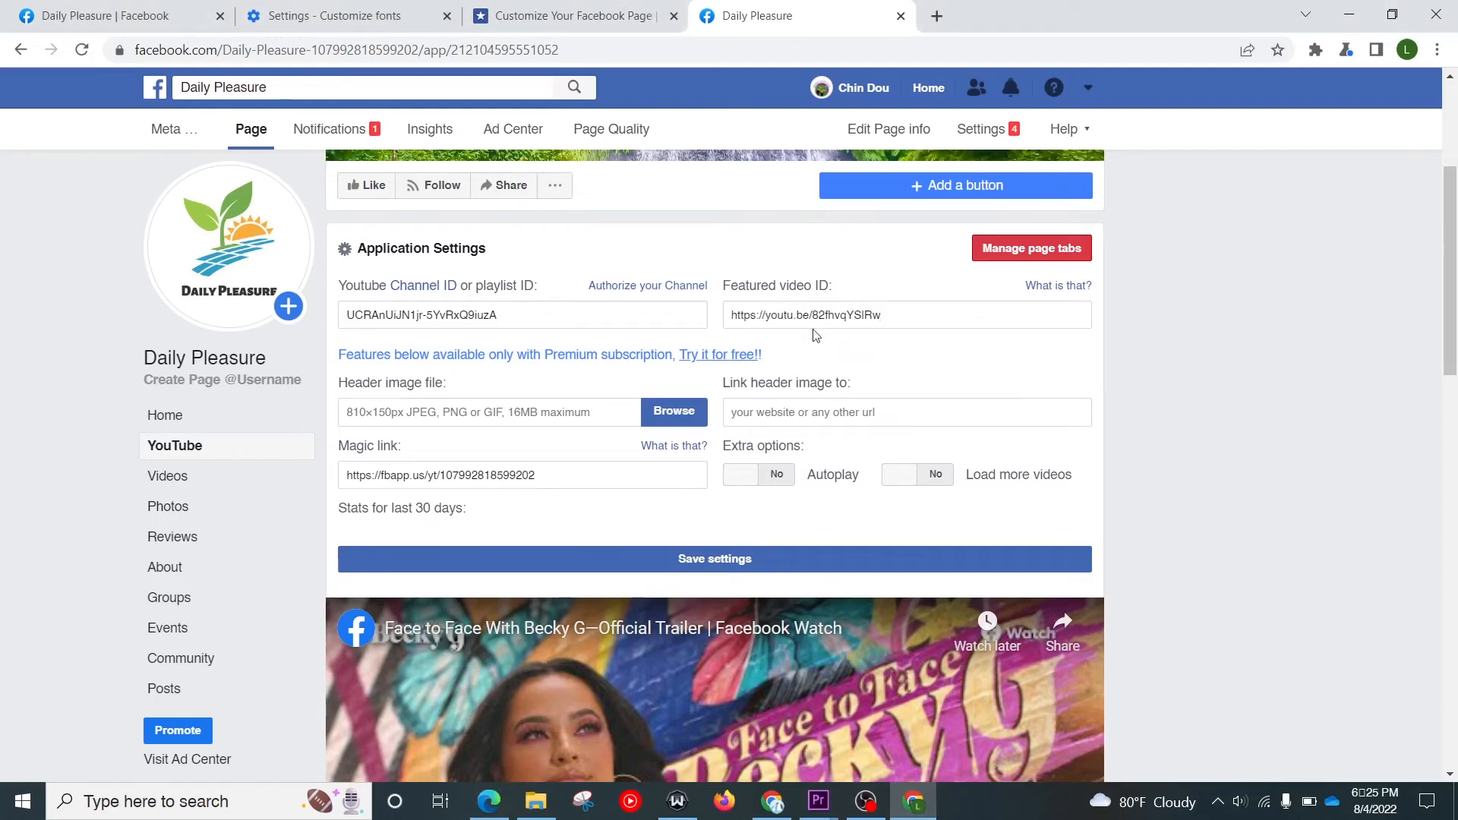
pyautogui.moveTo(815, 314); pyautogui.dragTo(722, 317)
pyautogui.press('BackSpace')
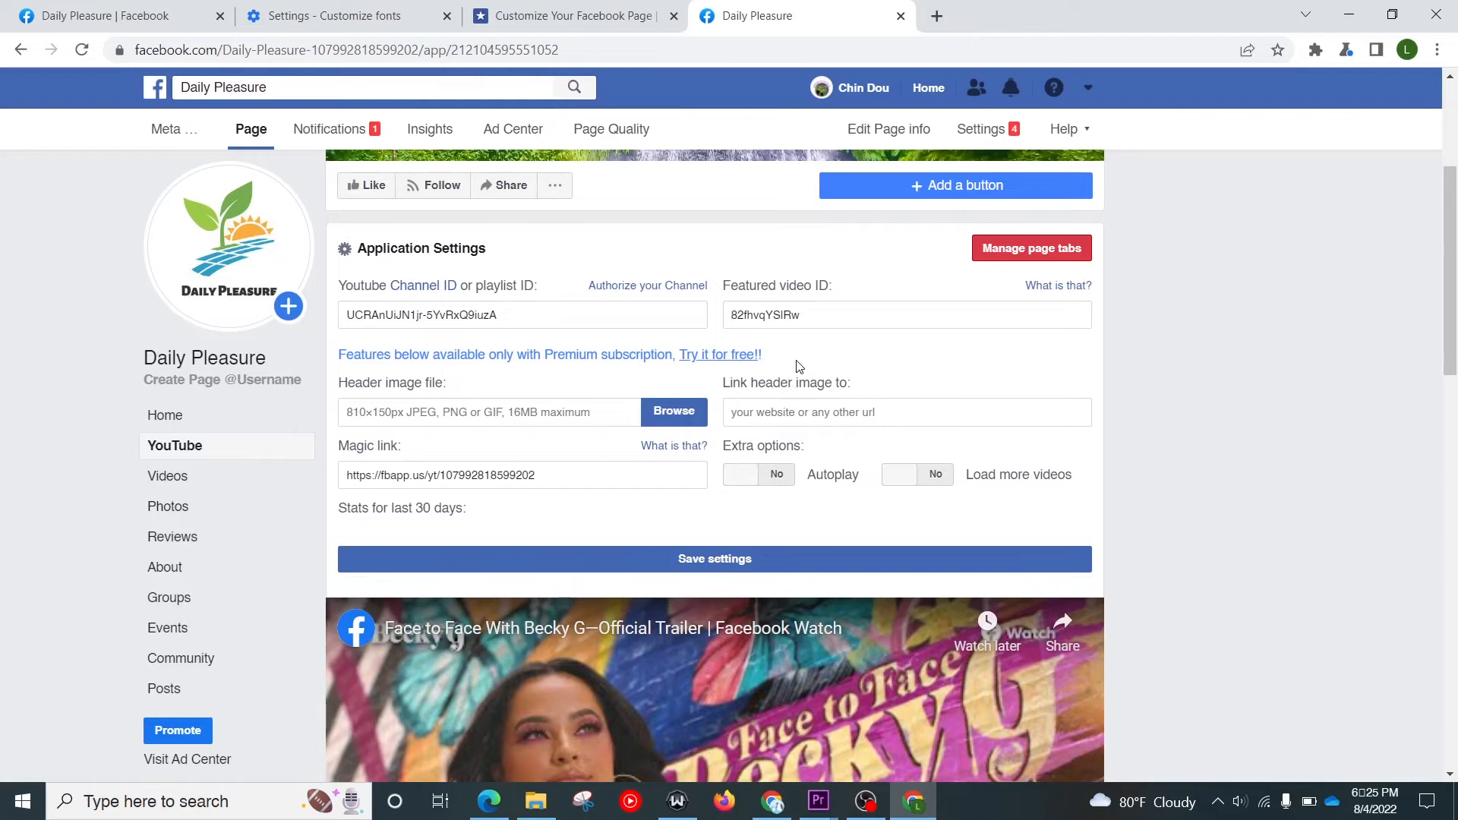
# Step: Turn on the Autoplay and Load more videos options and save the application settings
pyautogui.click(736, 480)
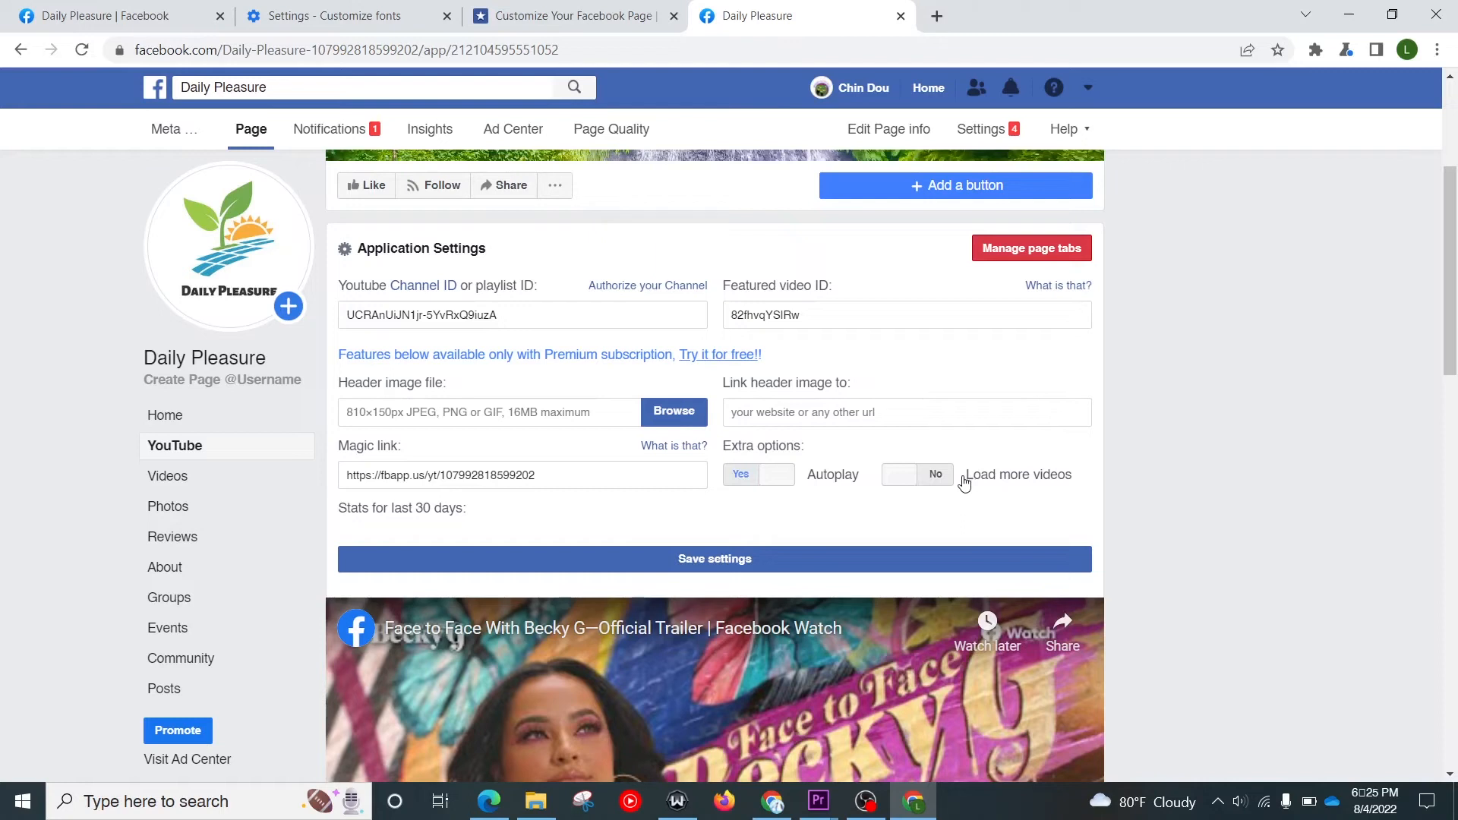
pyautogui.click(901, 480)
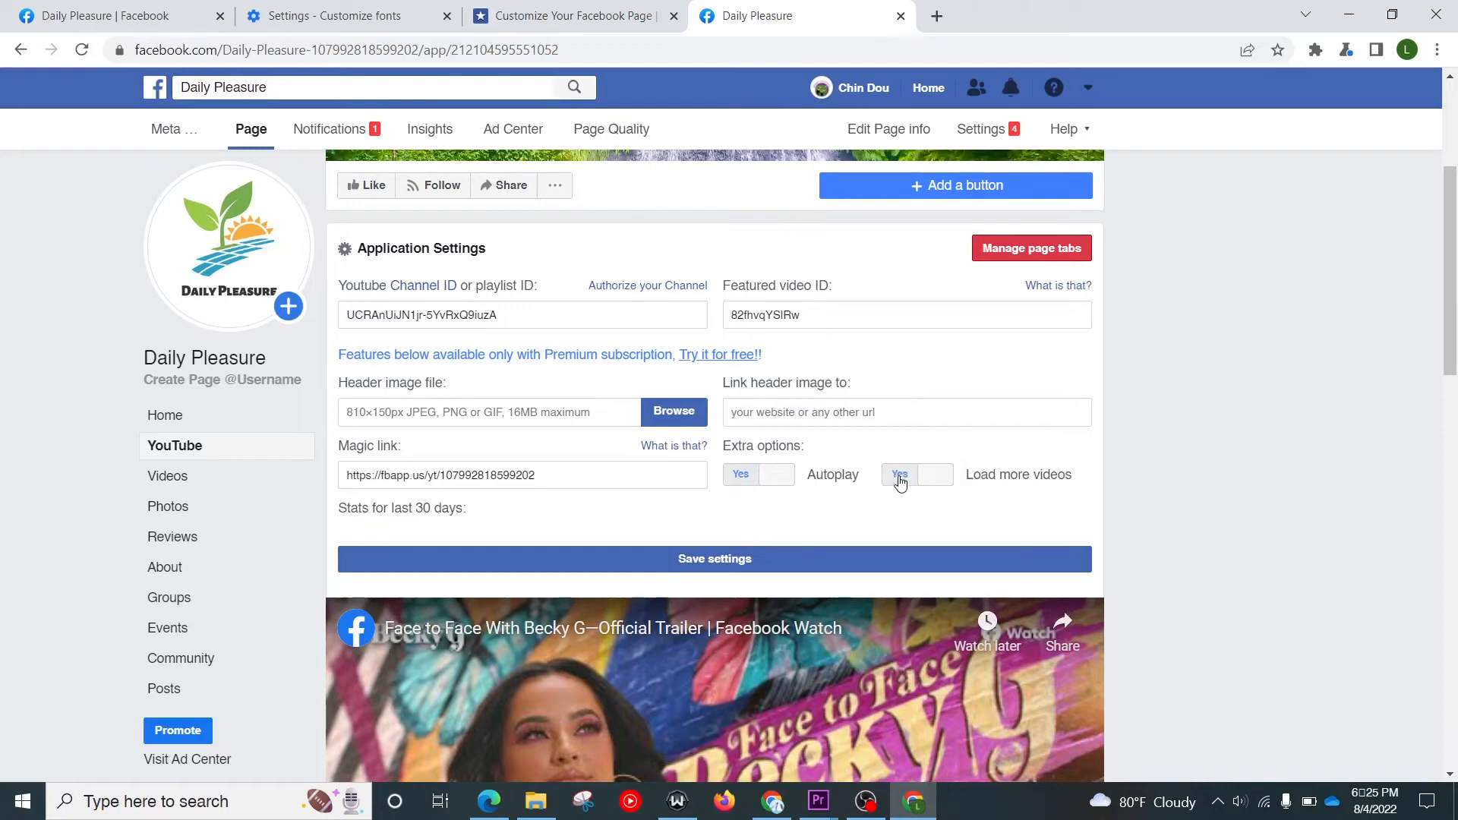
pyautogui.click(689, 564)
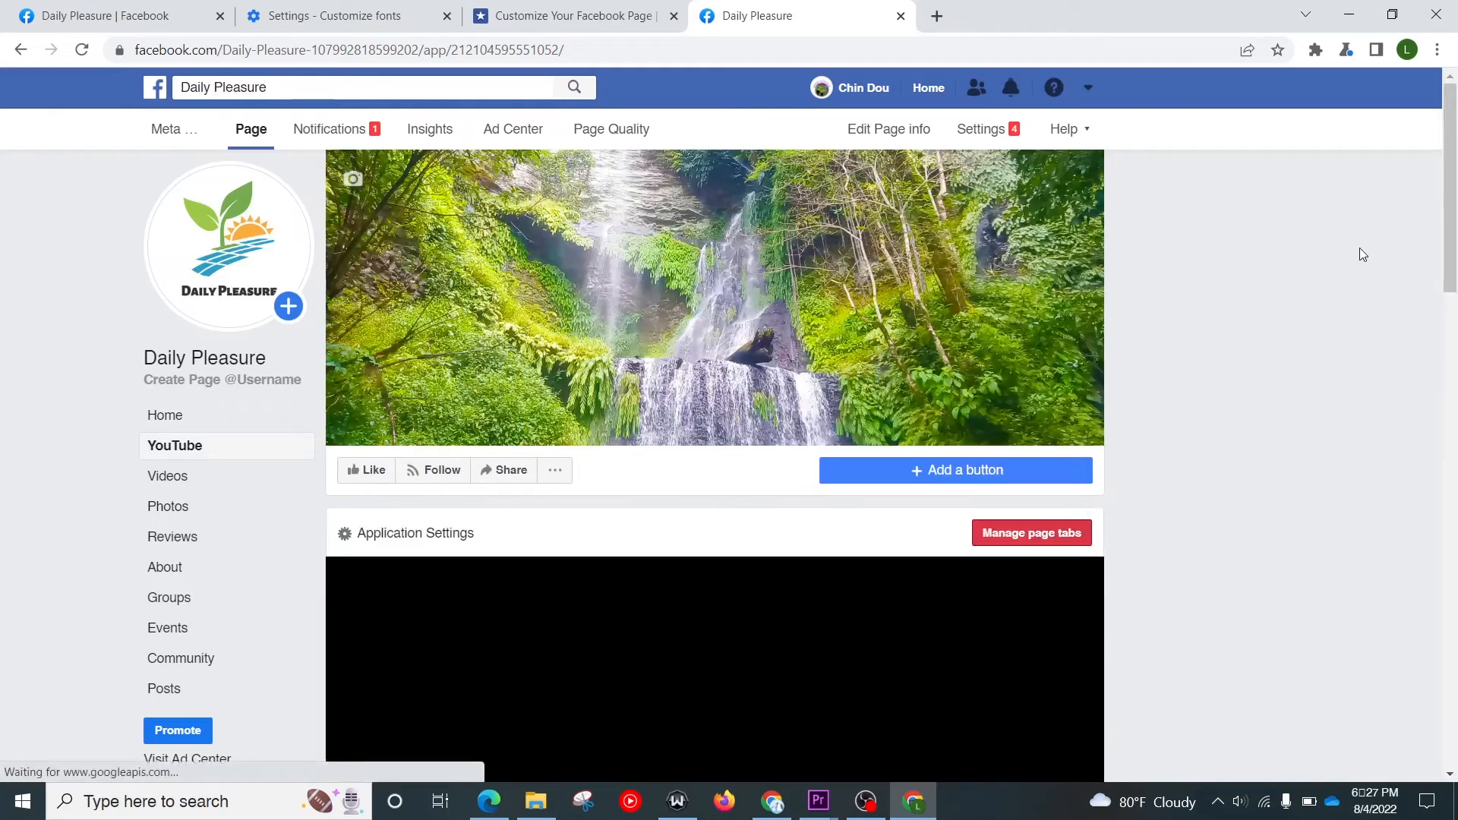
# Step: Play the featured video on the YouTube tab, then play the second listed video and skip ahead to about 0:36
pyautogui.scroll(-2, 1211, 540)
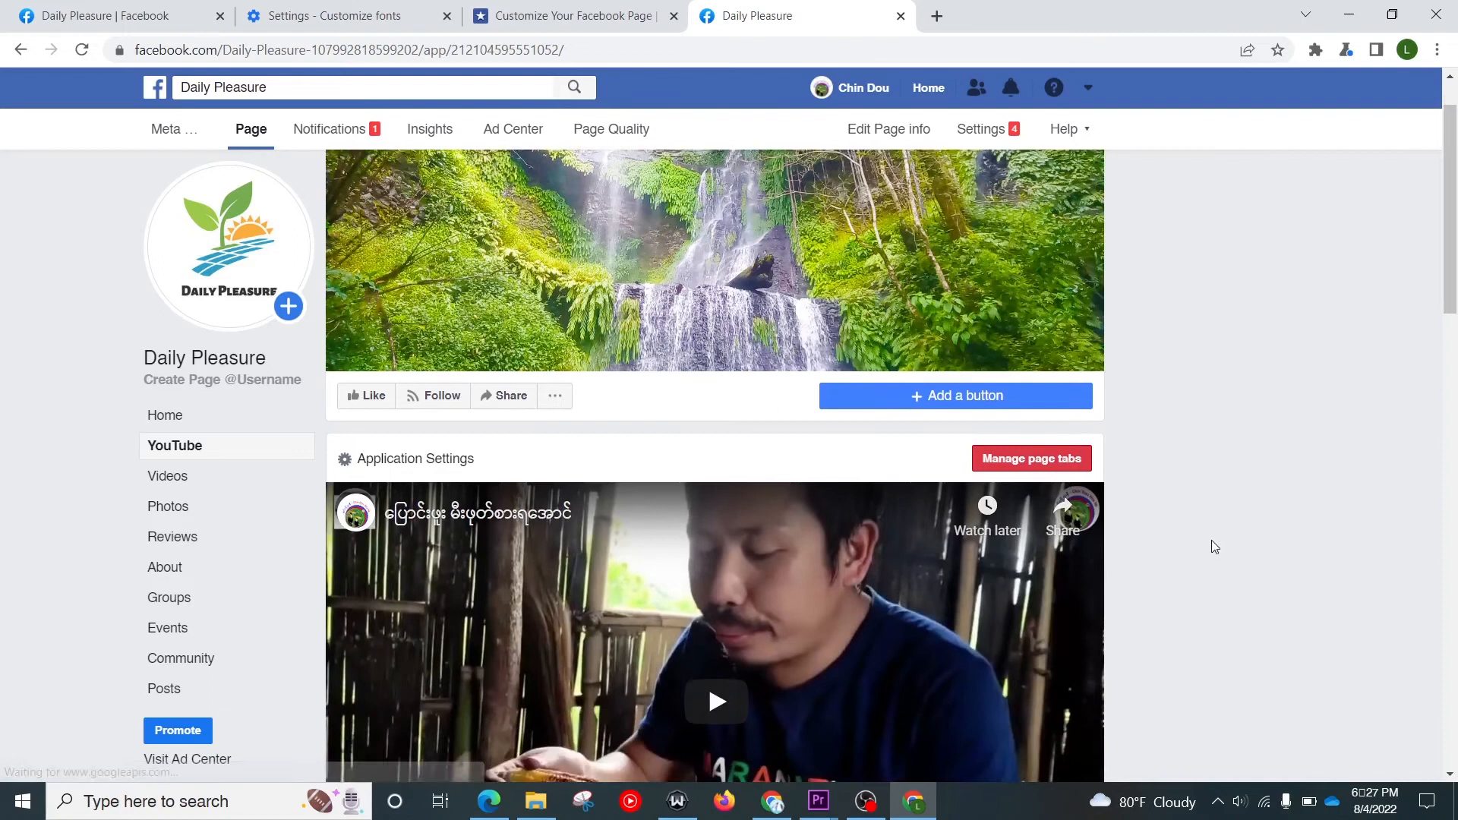
pyautogui.scroll(-1, 1213, 545)
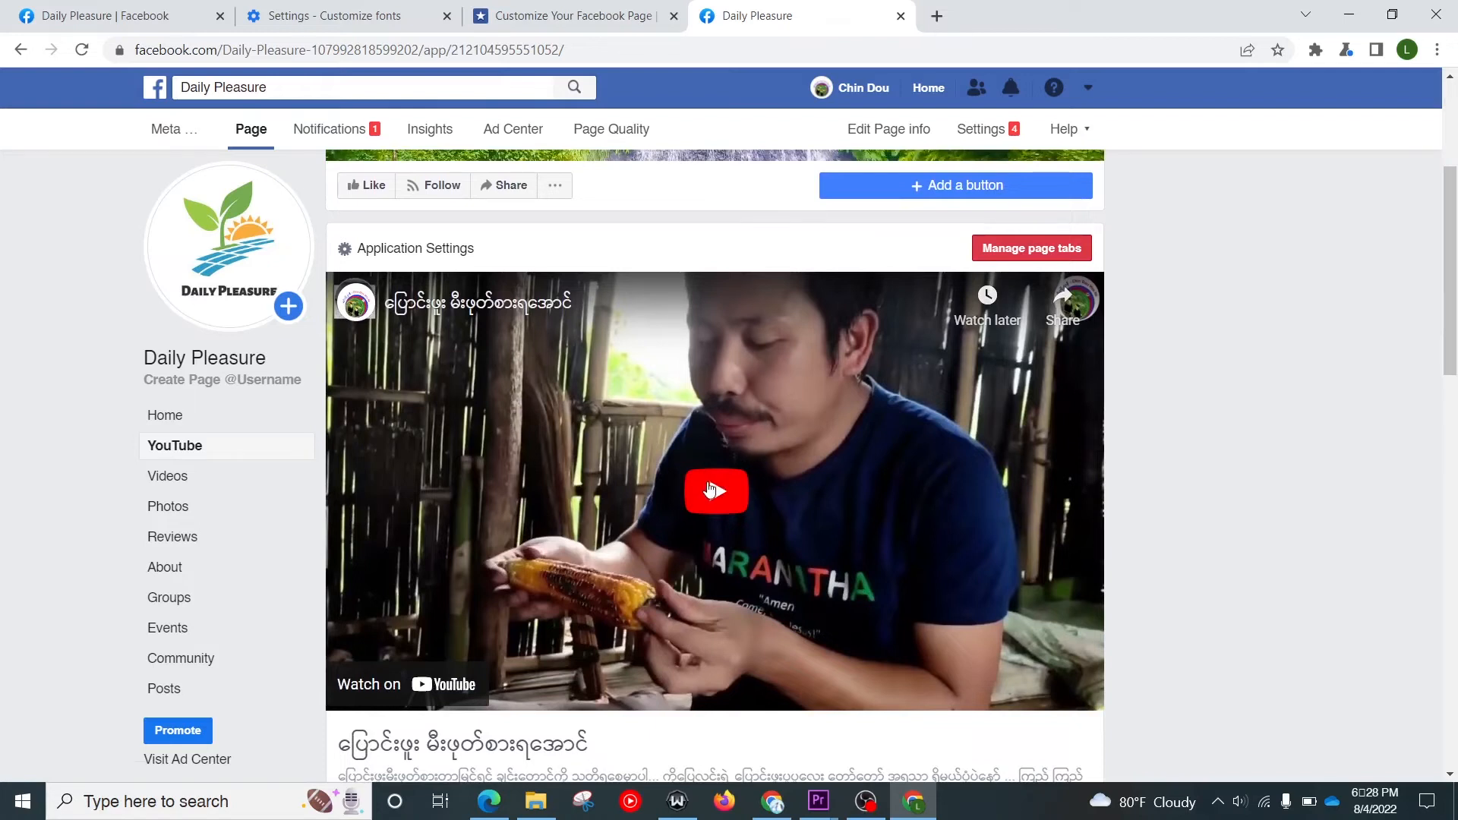
pyautogui.scroll(-1, 711, 490)
pyautogui.click(718, 391)
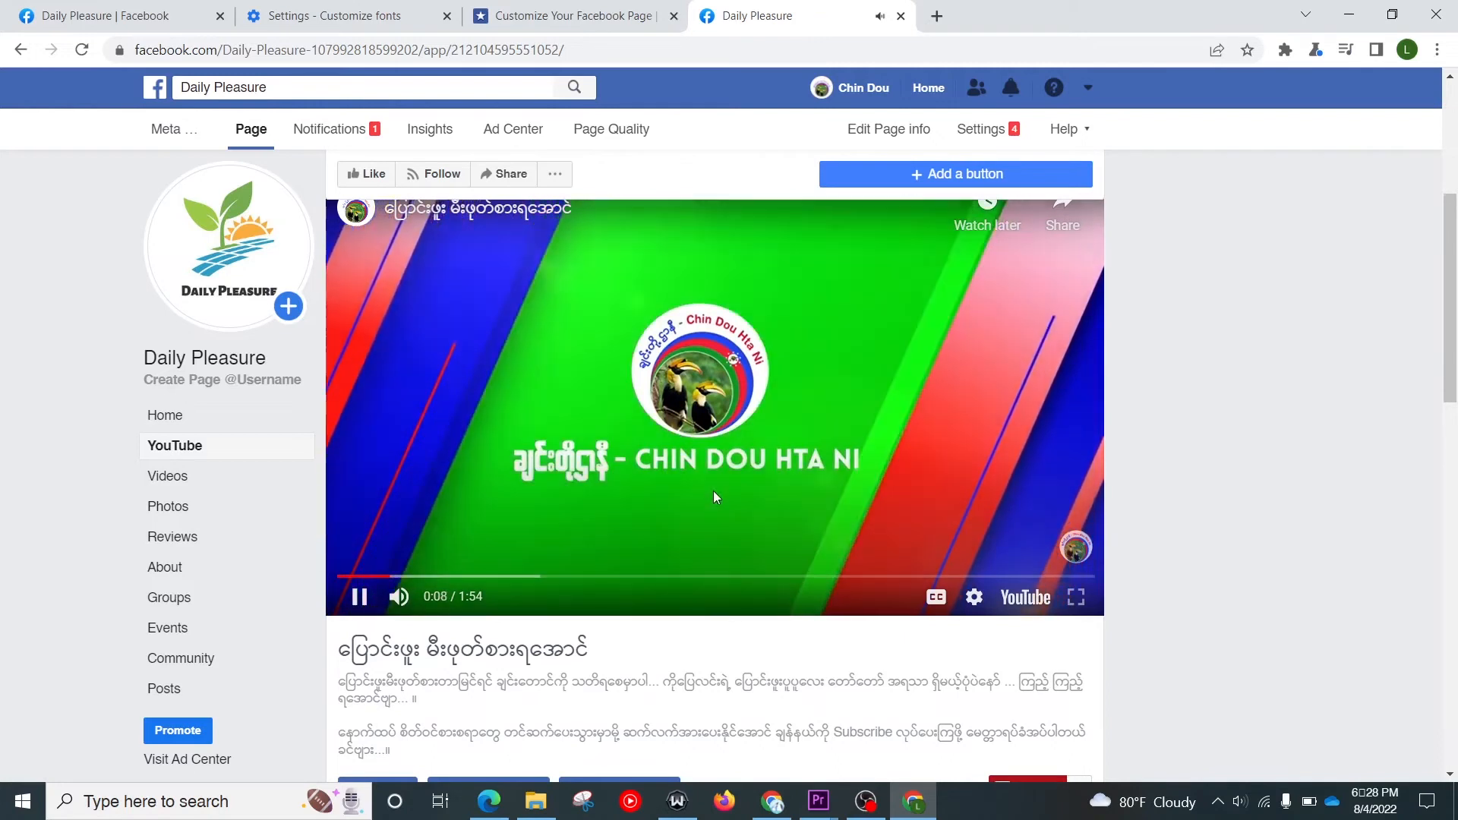
pyautogui.scroll(-4, 713, 497)
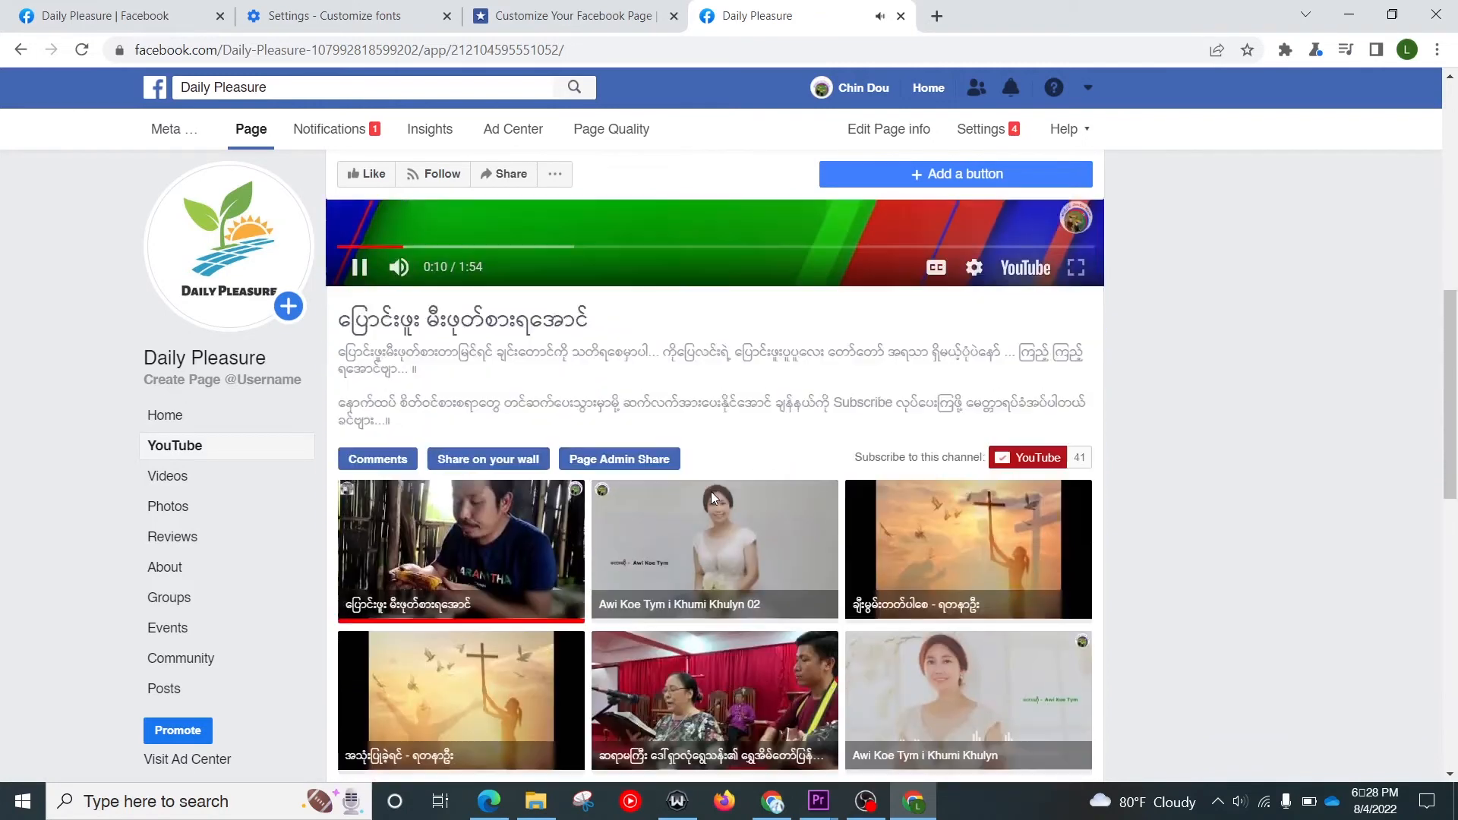
pyautogui.scroll(-2, 775, 486)
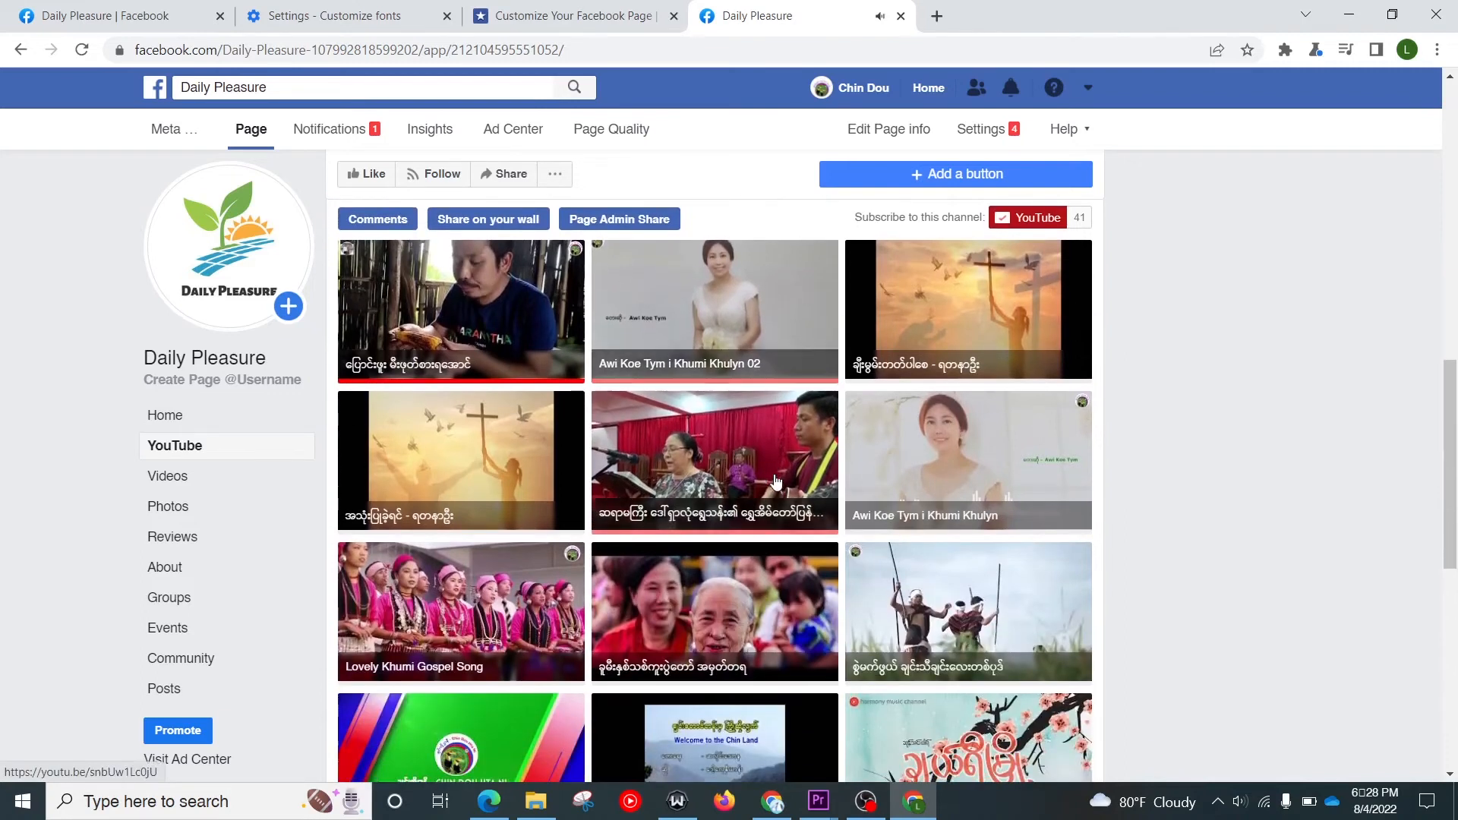
pyautogui.scroll(1, 776, 481)
pyautogui.click(752, 426)
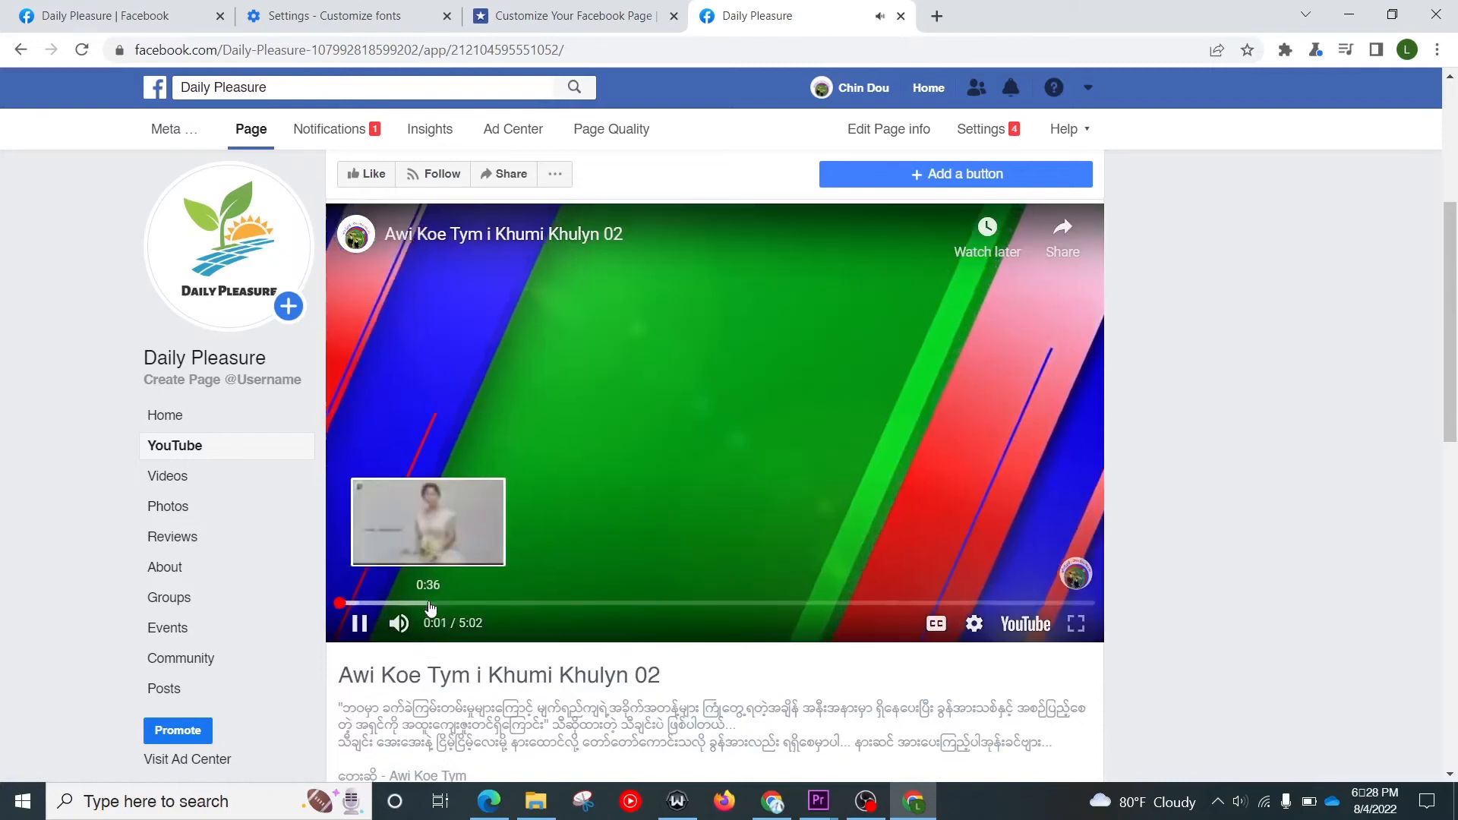
pyautogui.click(429, 603)
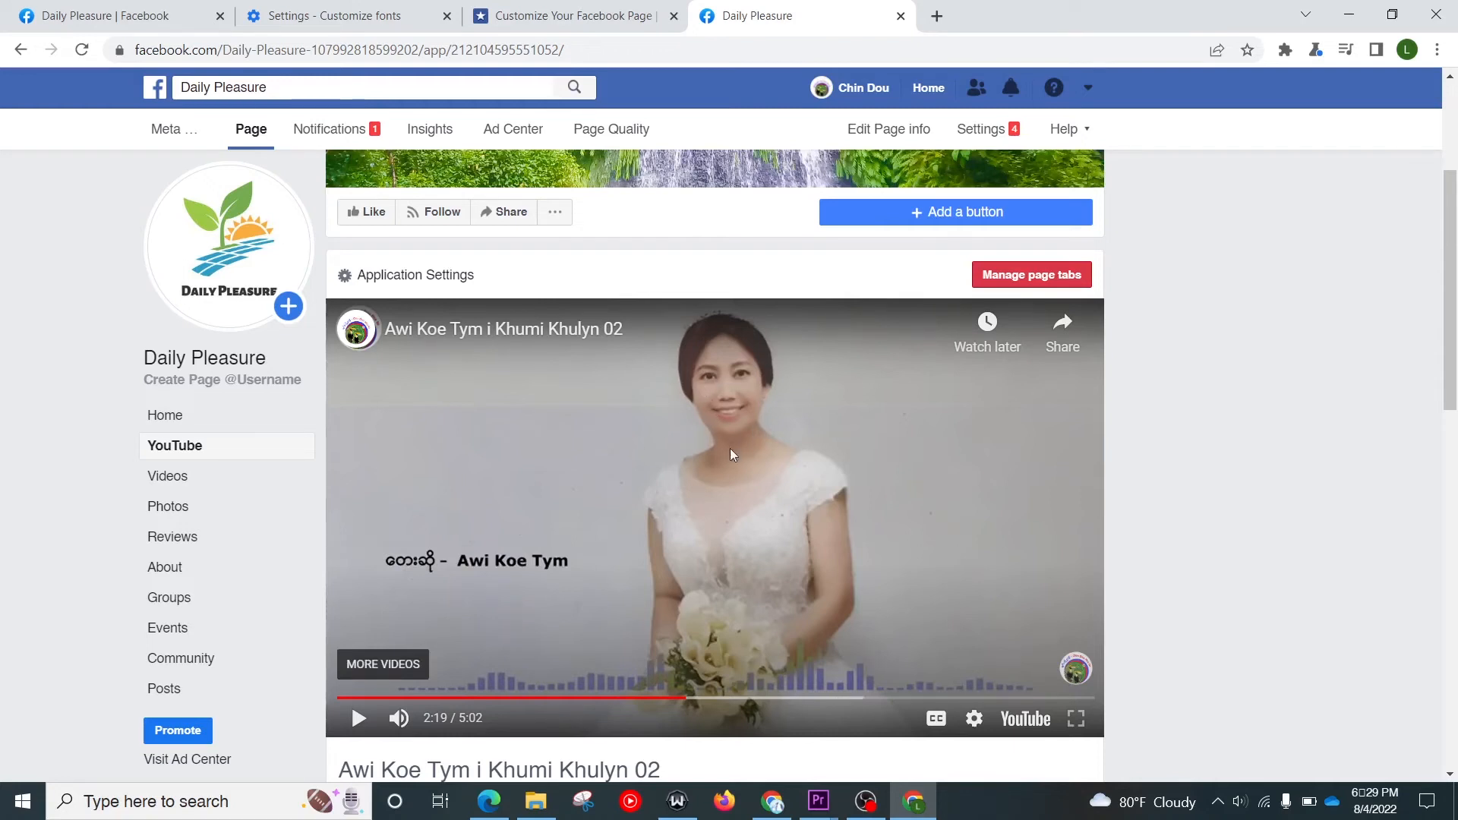
# Step: Examine the YouTube tab's player, video description and grid of channel videos
pyautogui.scroll(-2, 701, 460)
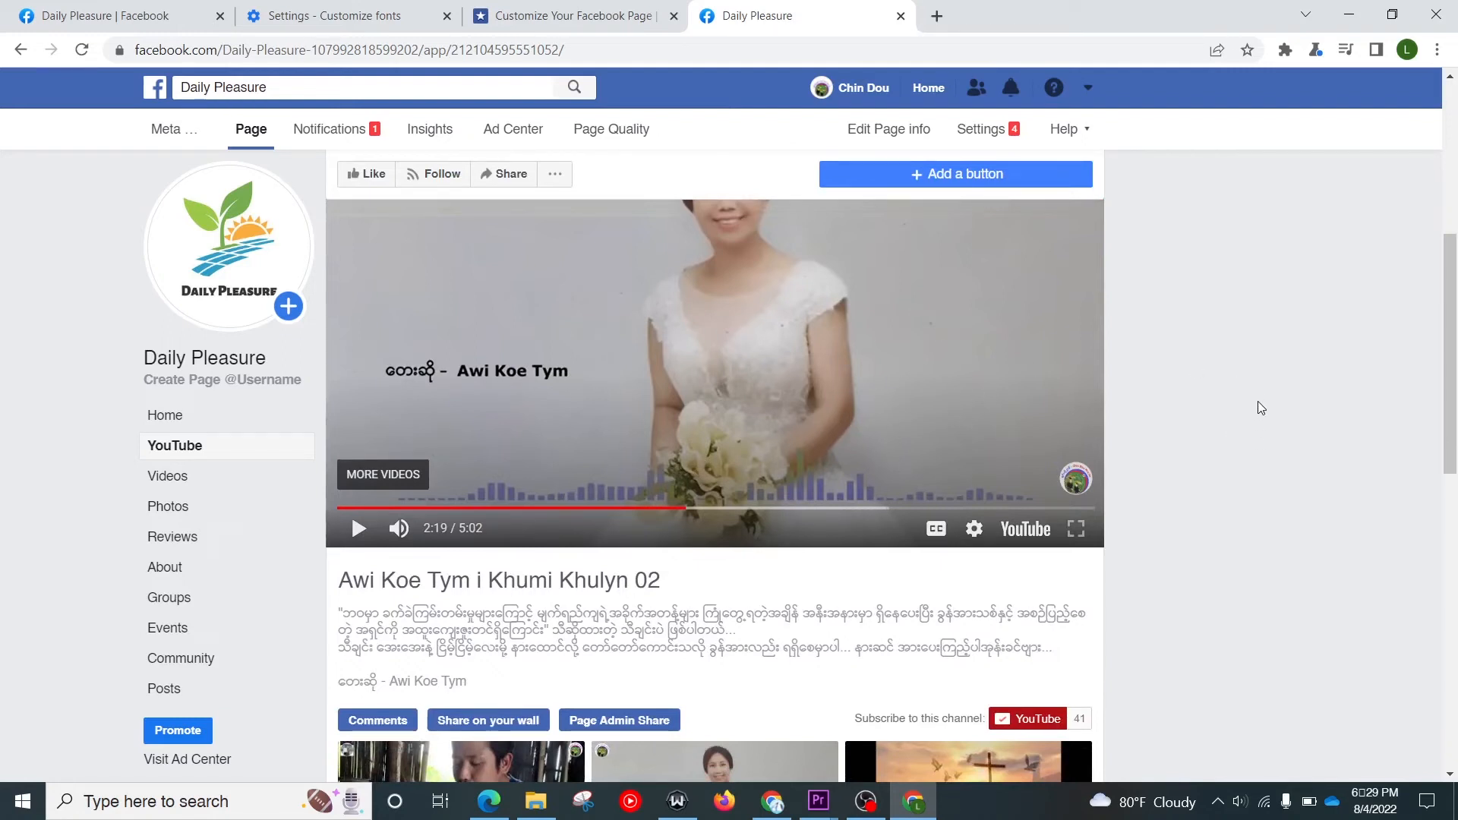
pyautogui.scroll(1, 1245, 429)
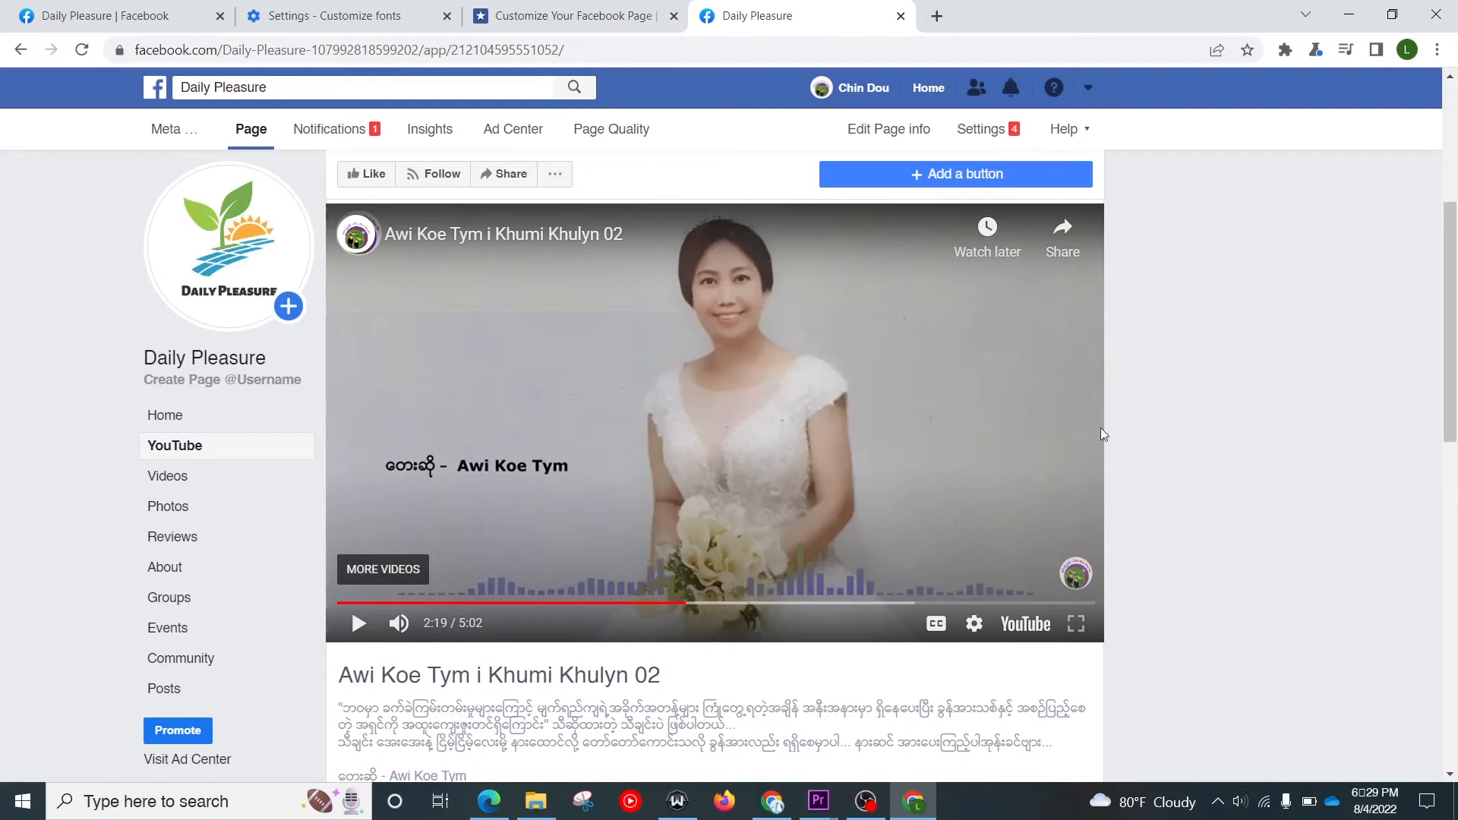
pyautogui.scroll(1, 1193, 361)
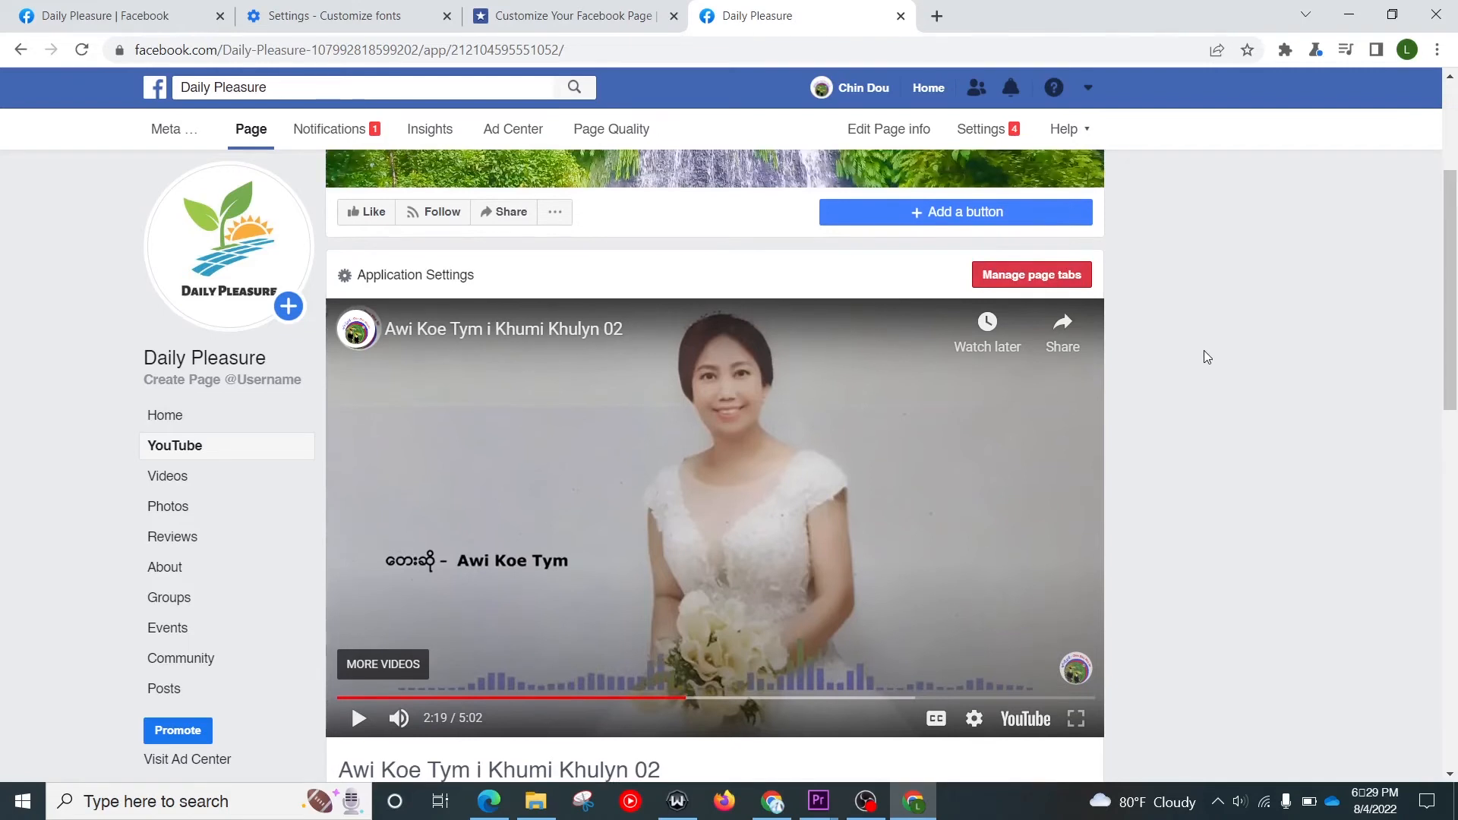
pyautogui.scroll(-8, 1205, 355)
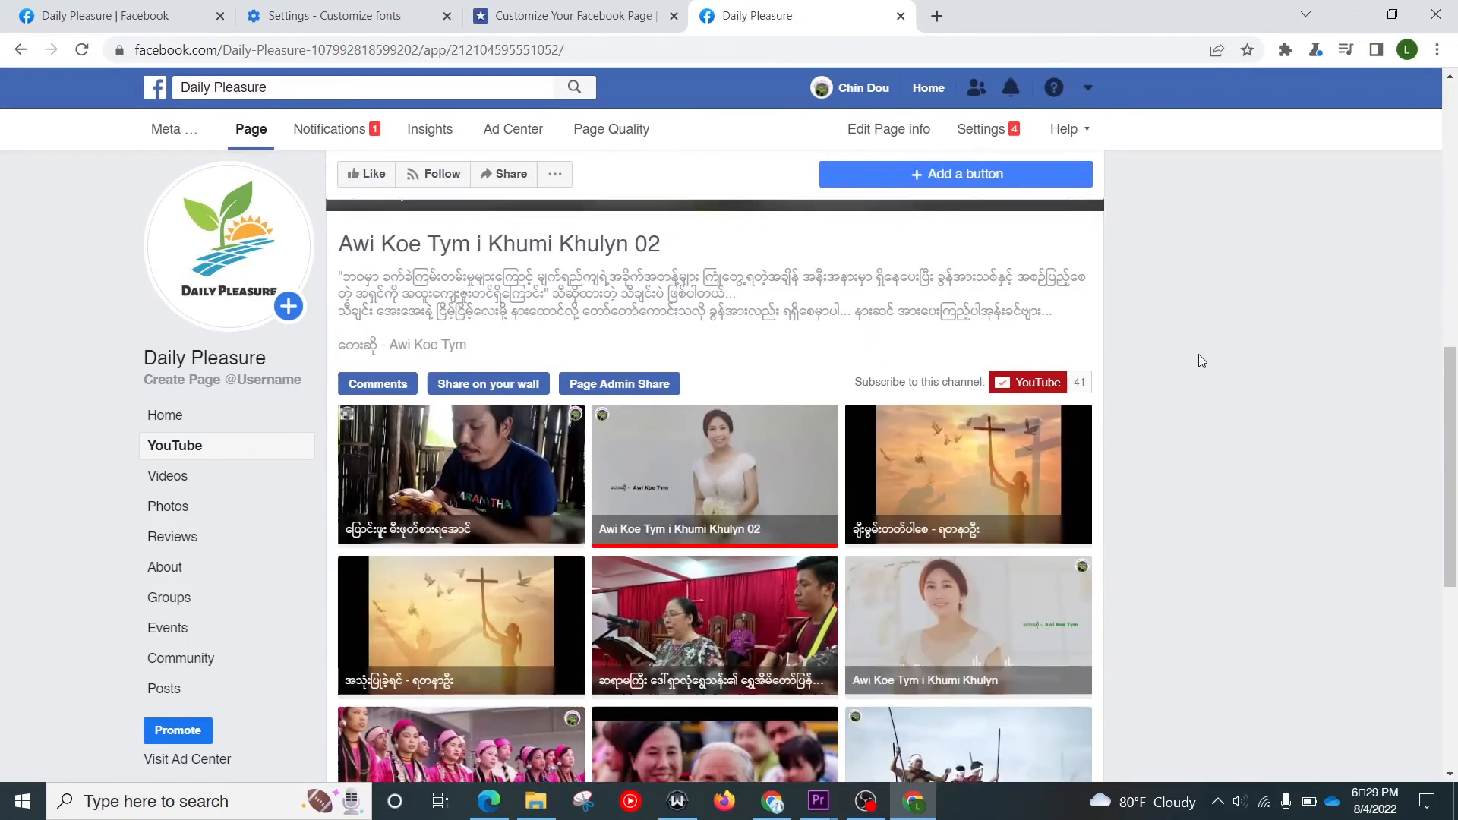
pyautogui.scroll(10, 1198, 354)
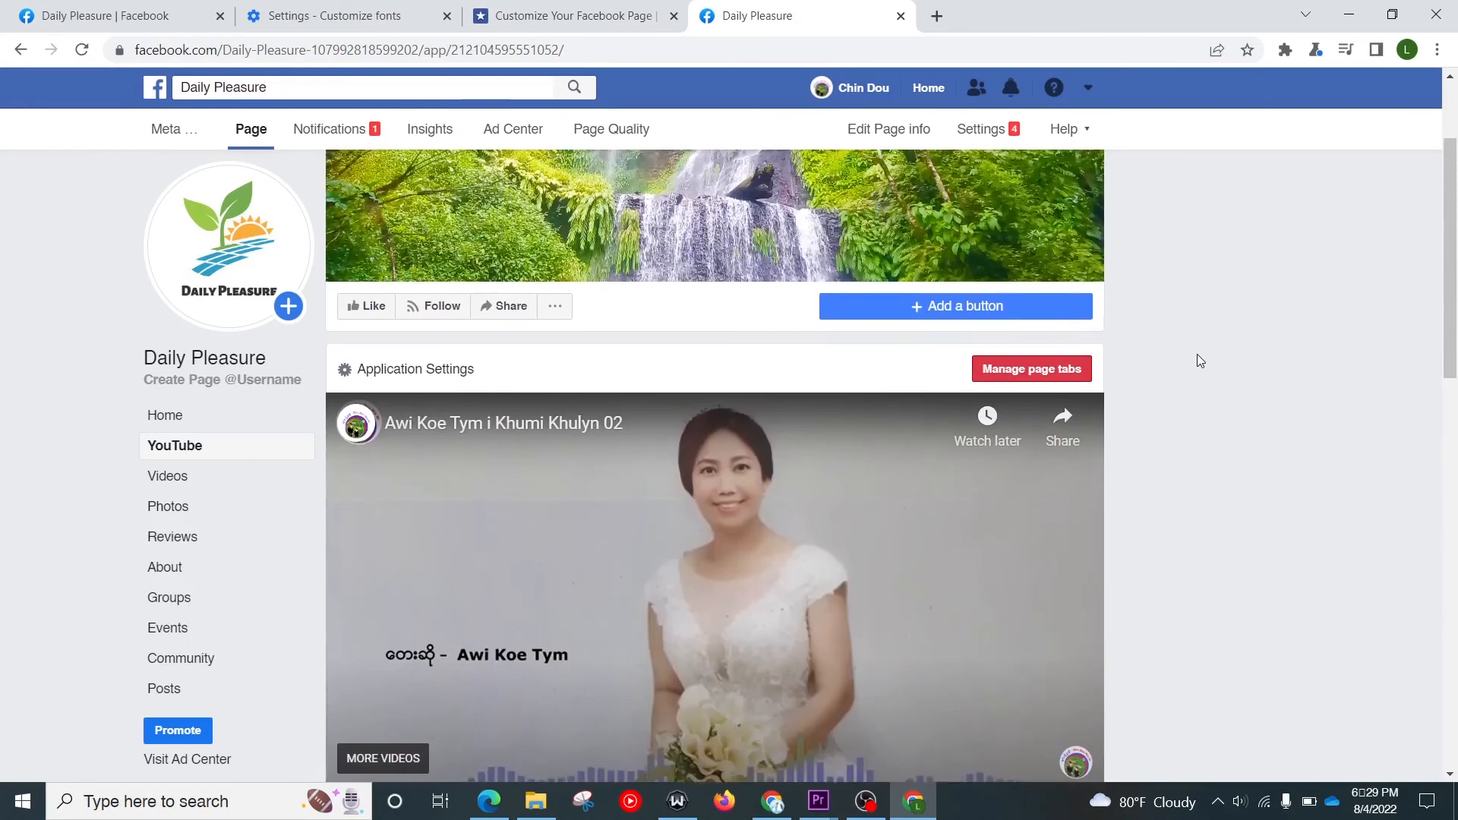
pyautogui.scroll(-3, 1197, 354)
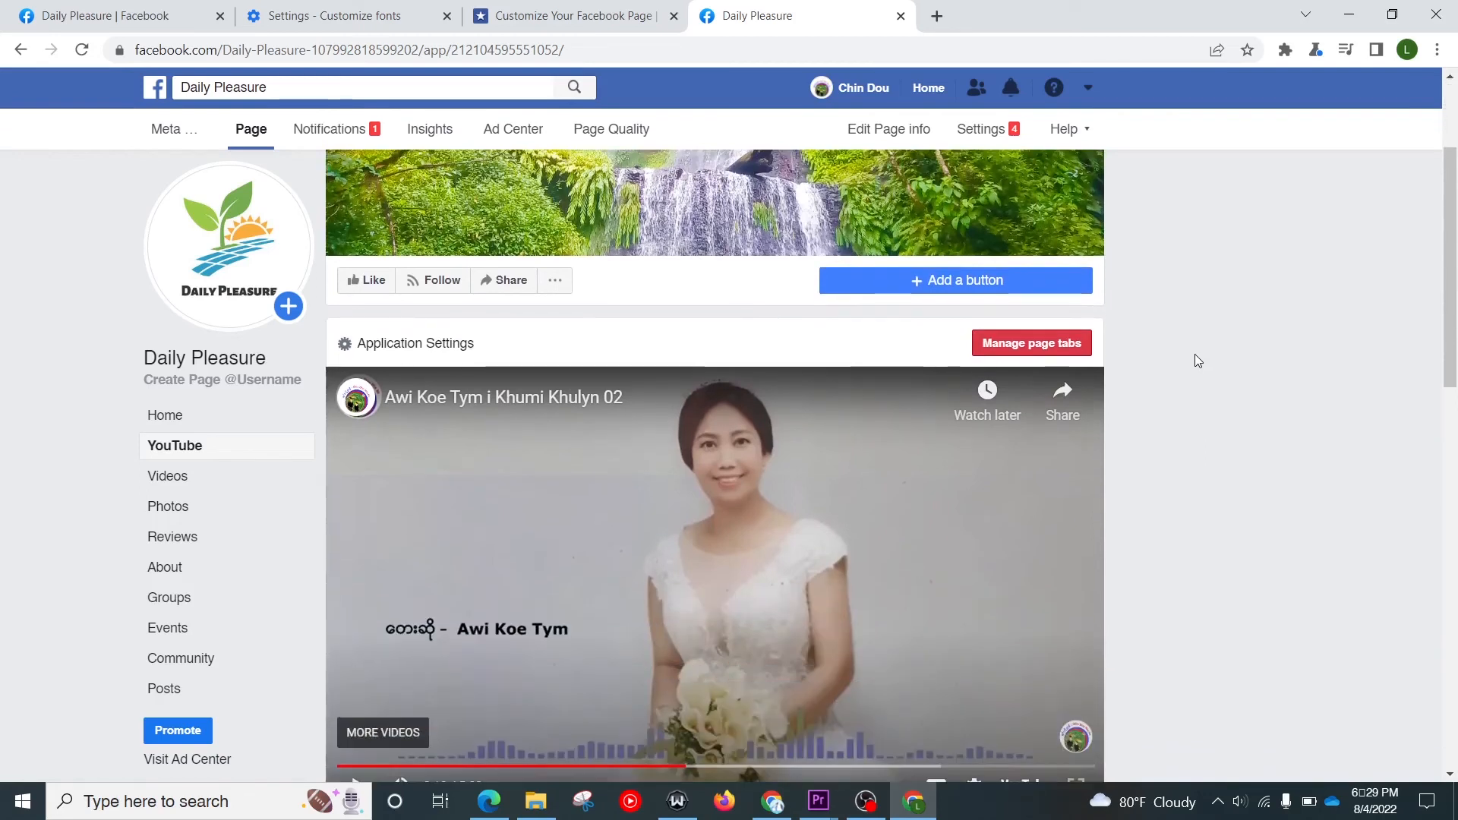
pyautogui.scroll(2, 1195, 354)
pyautogui.scroll(1, 1195, 354)
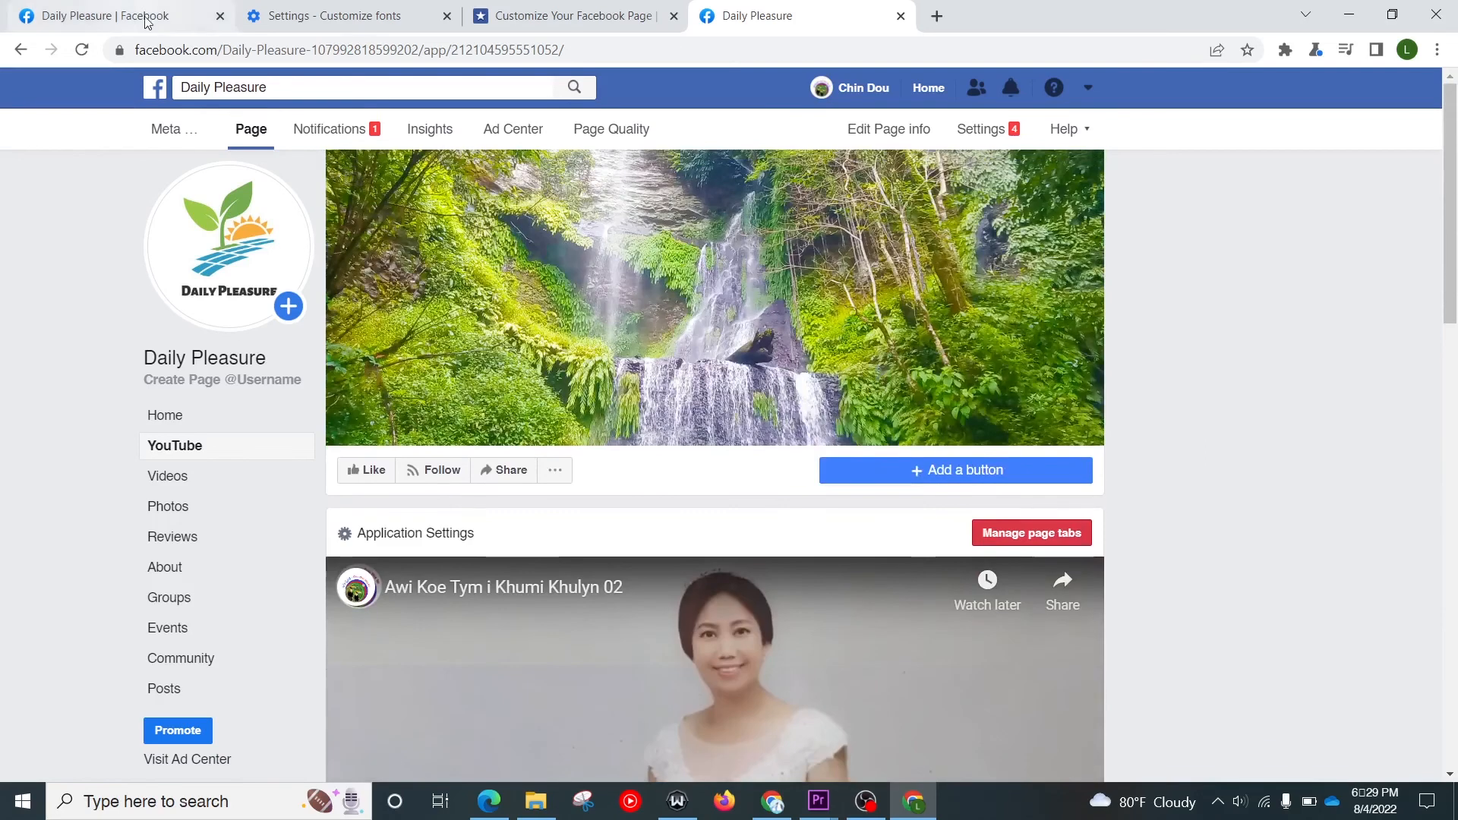
# Step: Return to the Daily Pleasure page's home view and open the settings for editing its tabs
pyautogui.click(252, 134)
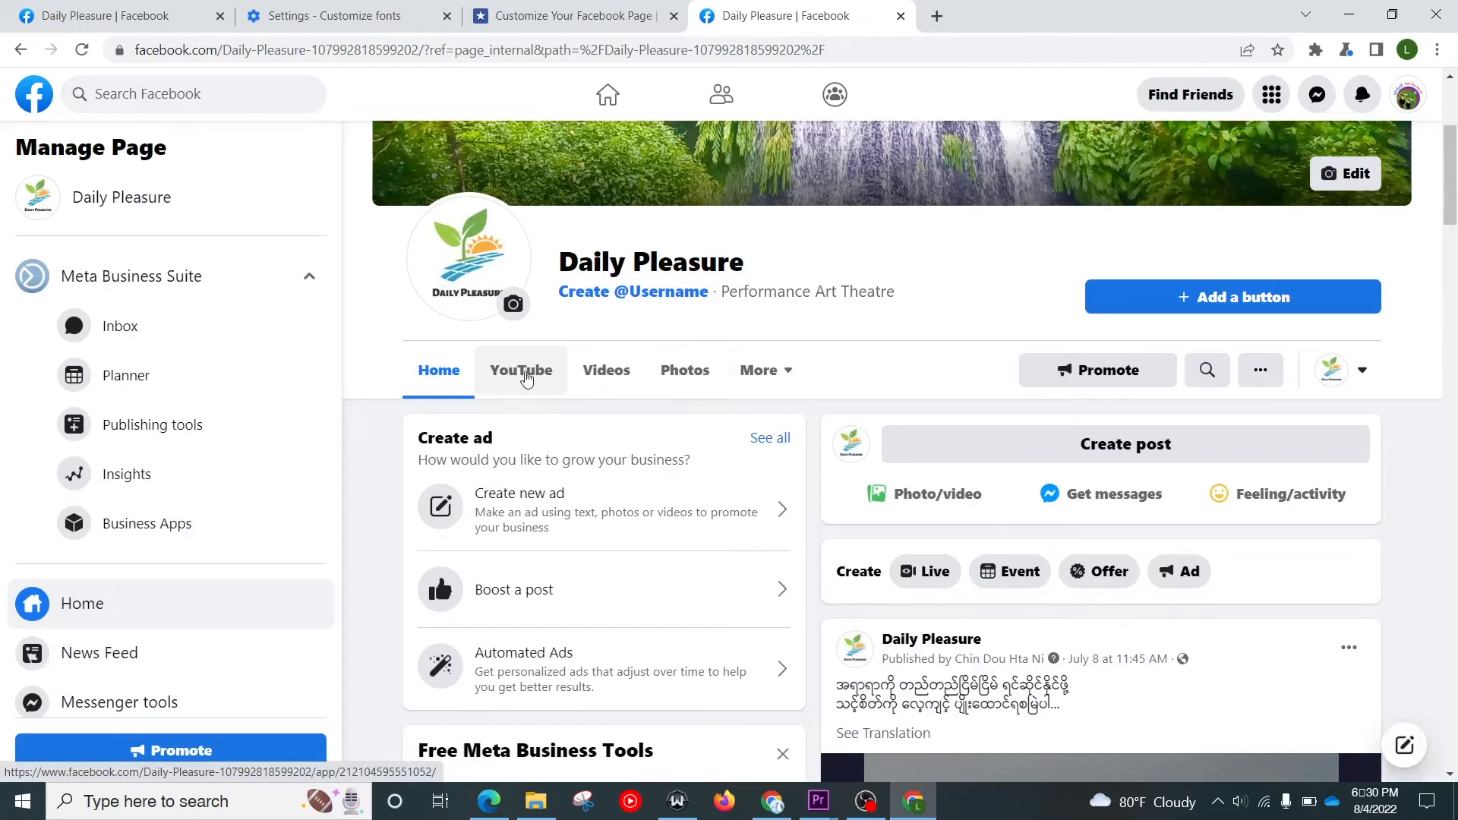
pyautogui.click(769, 372)
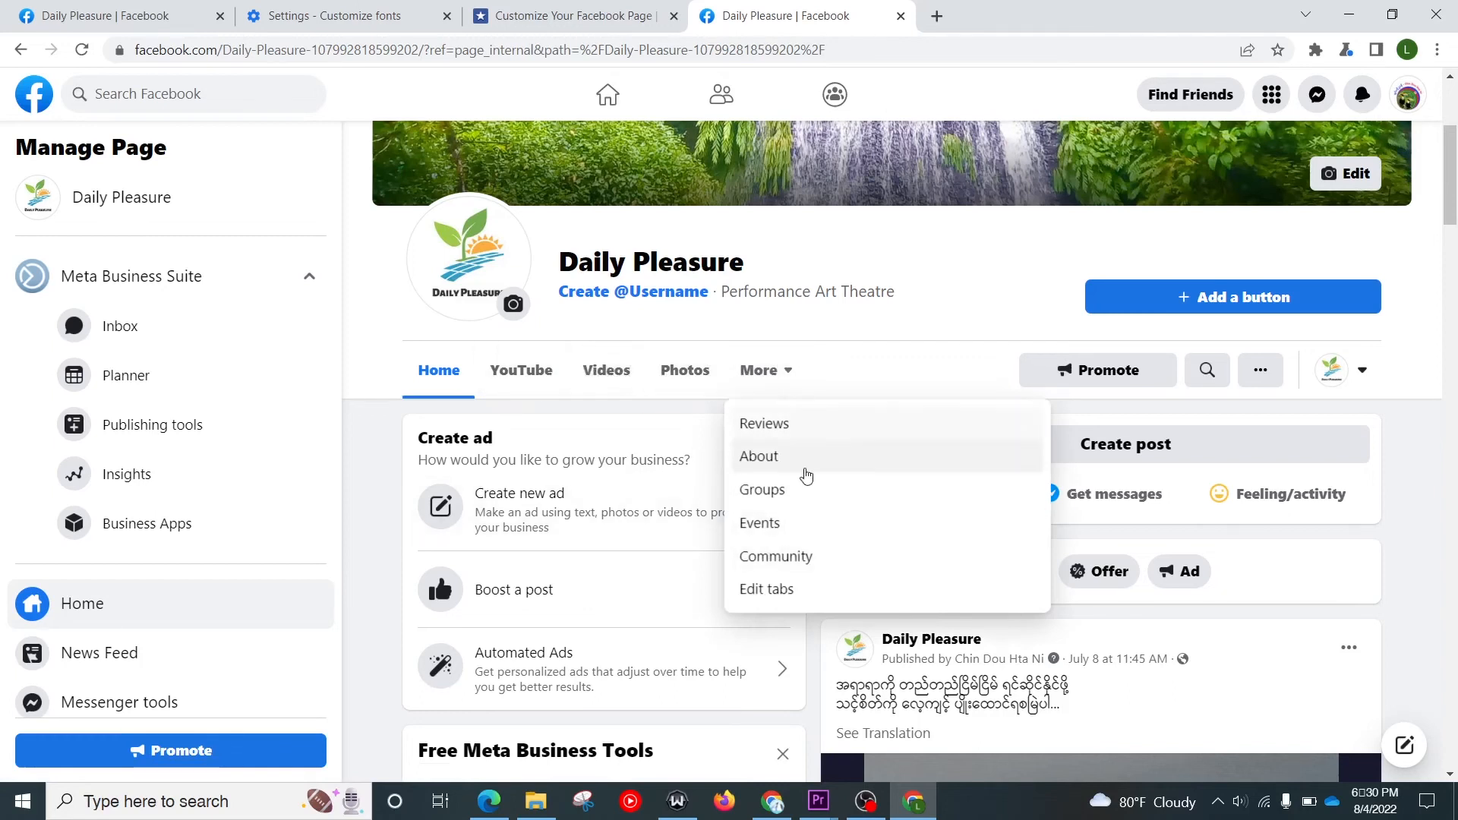
pyautogui.click(767, 591)
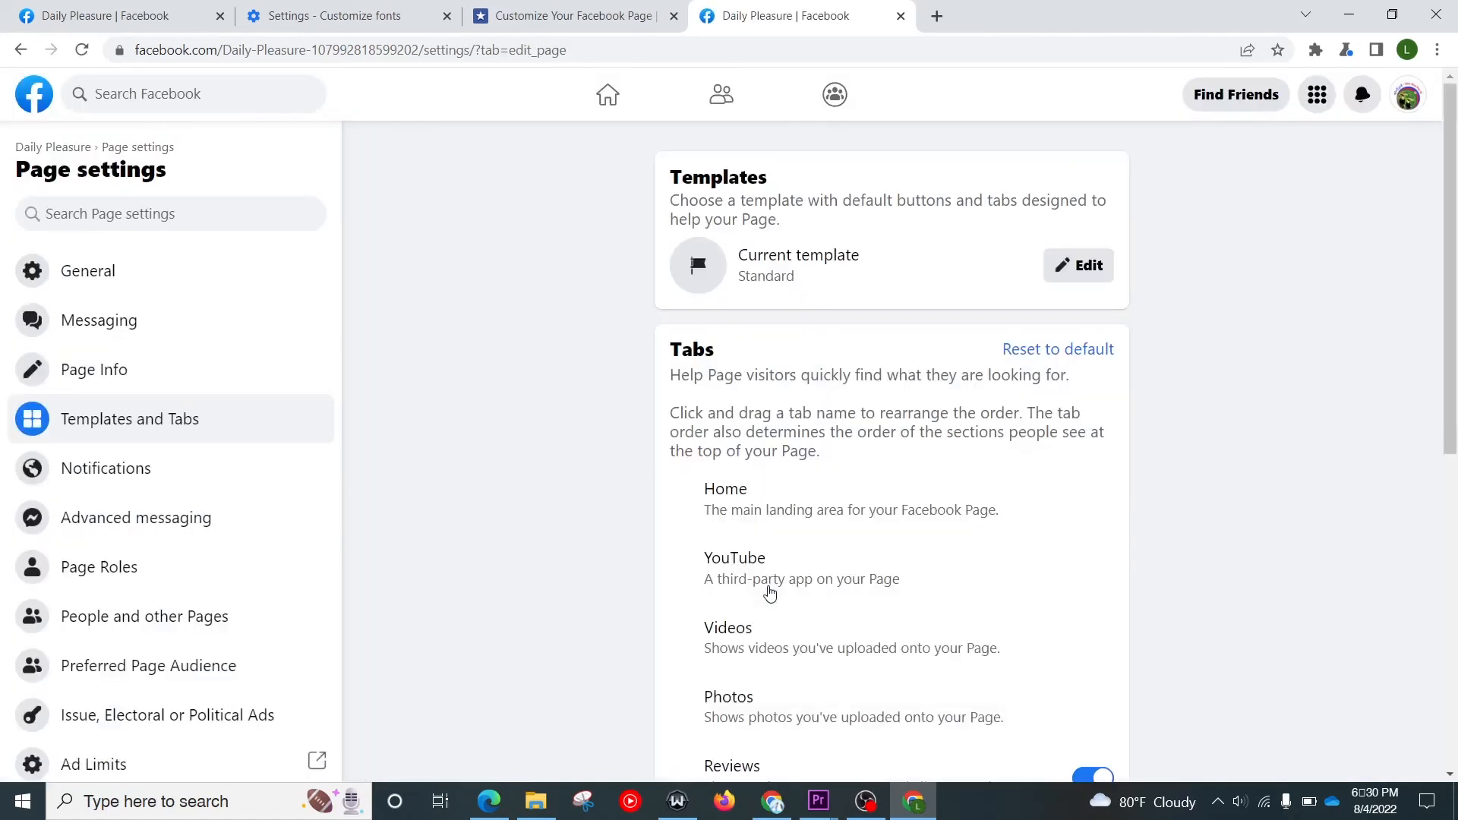
# Step: Try reordering the page tabs by moving Videos below Reviews and YouTube below Photos, and attempt to shift About upward
pyautogui.scroll(-3, 845, 550)
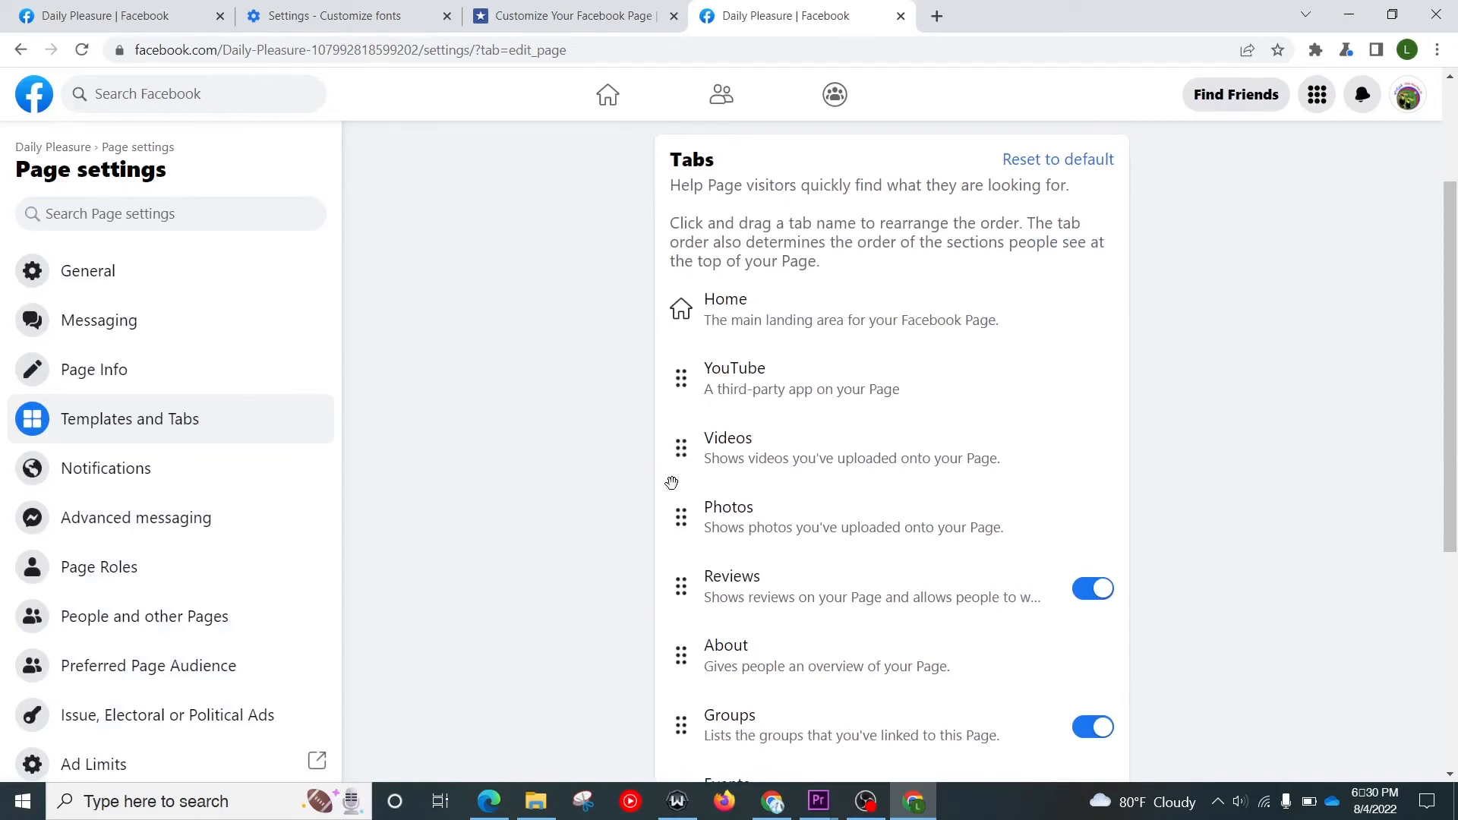
pyautogui.moveTo(682, 445); pyautogui.dragTo(666, 567)
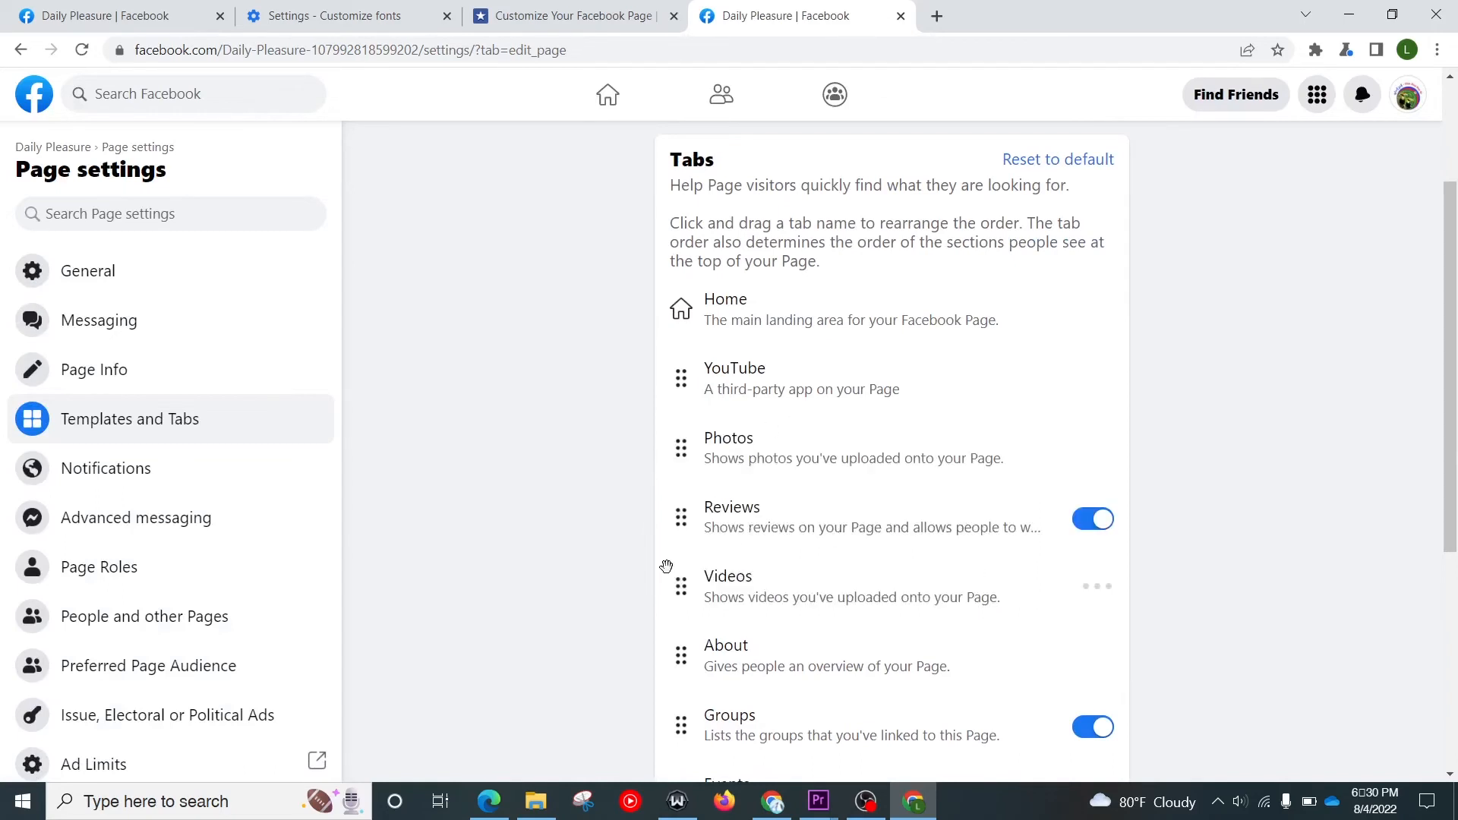
pyautogui.moveTo(681, 378); pyautogui.dragTo(693, 459)
pyautogui.moveTo(681, 658); pyautogui.dragTo(678, 620)
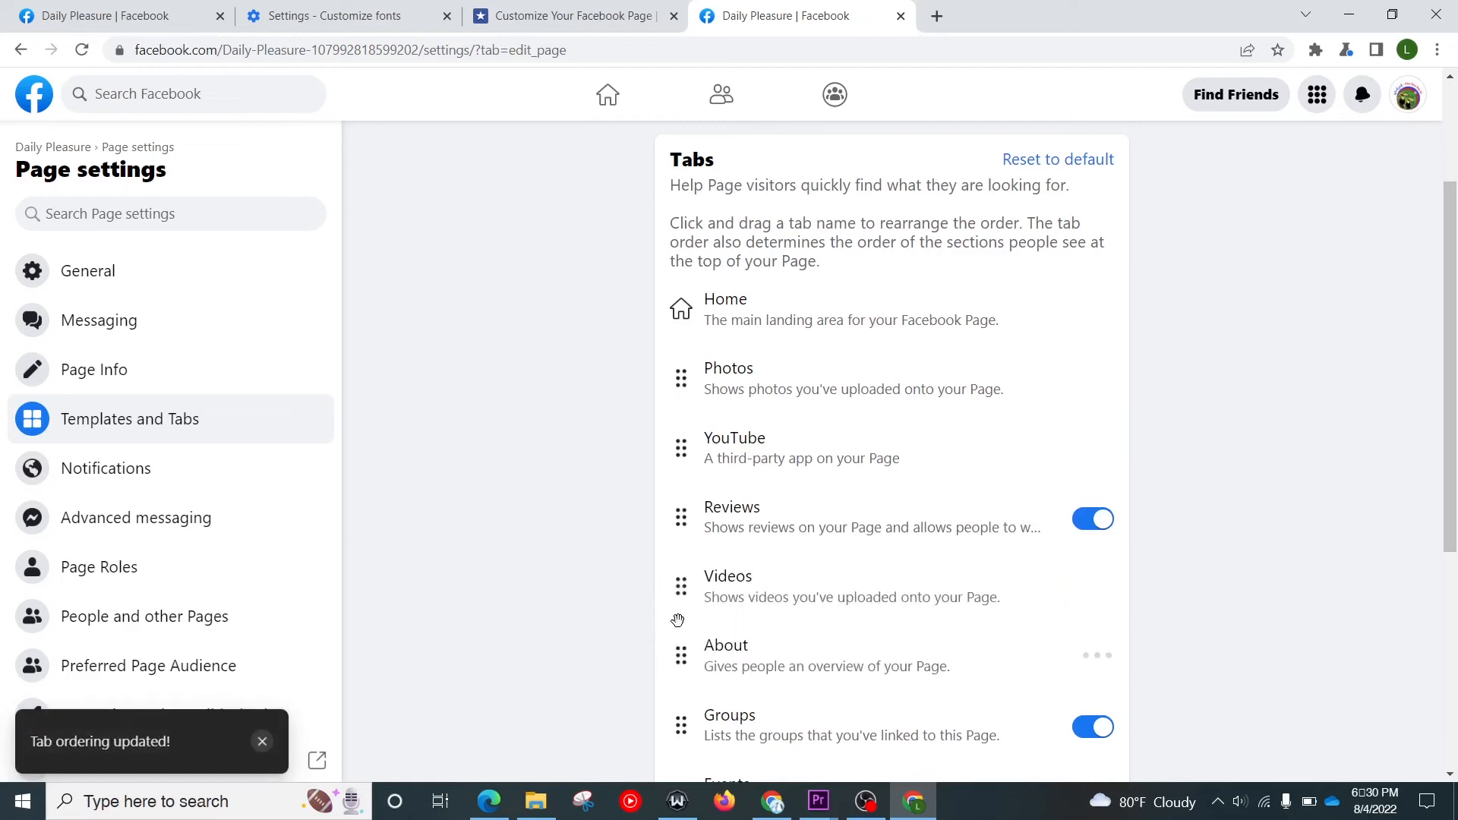
# Step: Restore the tab order by moving YouTube directly below Home and Videos directly below YouTube
pyautogui.moveTo(679, 451); pyautogui.dragTo(684, 374)
pyautogui.moveTo(682, 589); pyautogui.dragTo(682, 447)
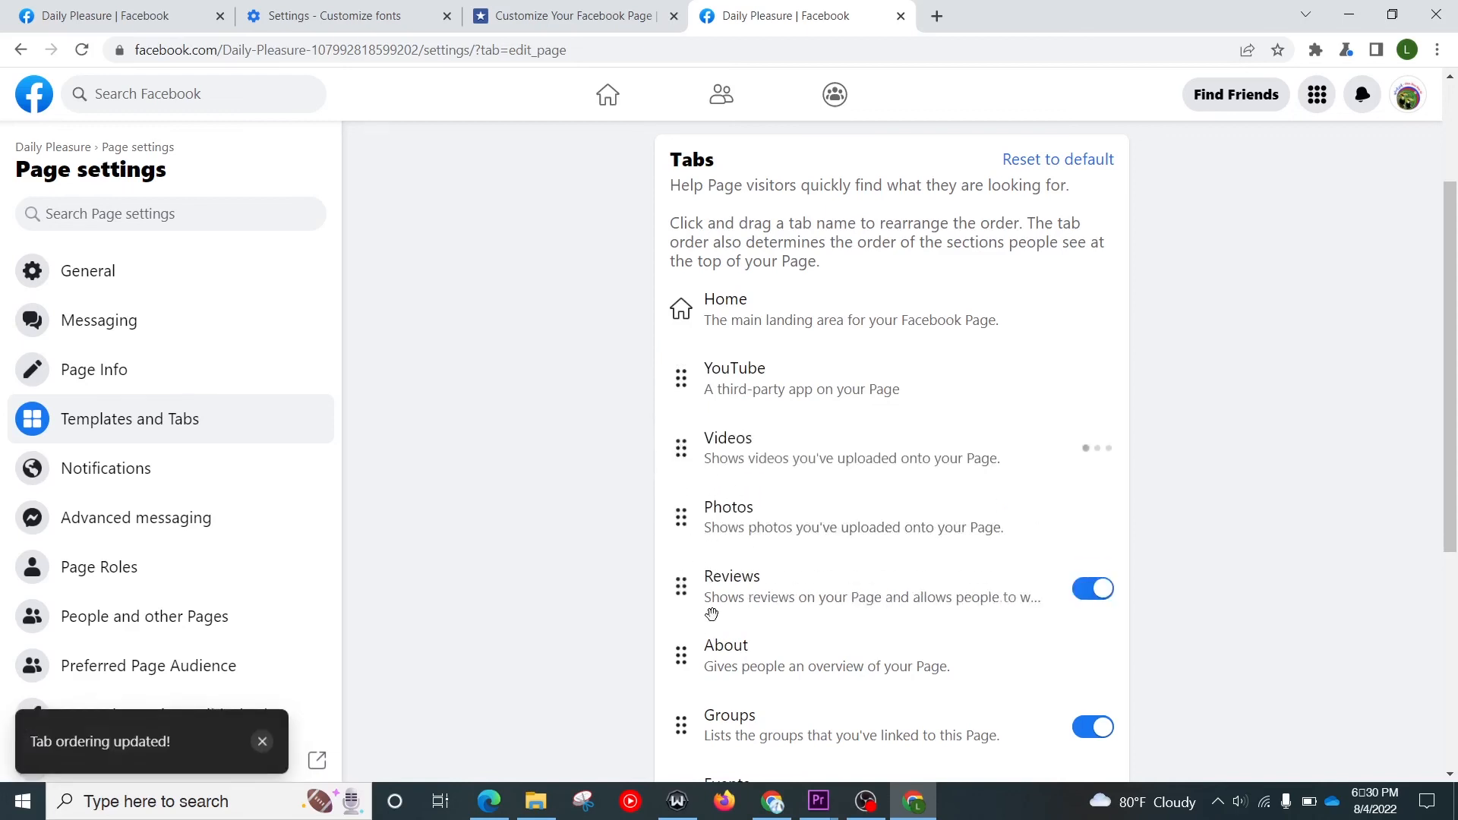
# Step: Examine the full list of page tabs in the settings, then go back to the Daily Pleasure page and check its tab bar
pyautogui.scroll(-3, 749, 597)
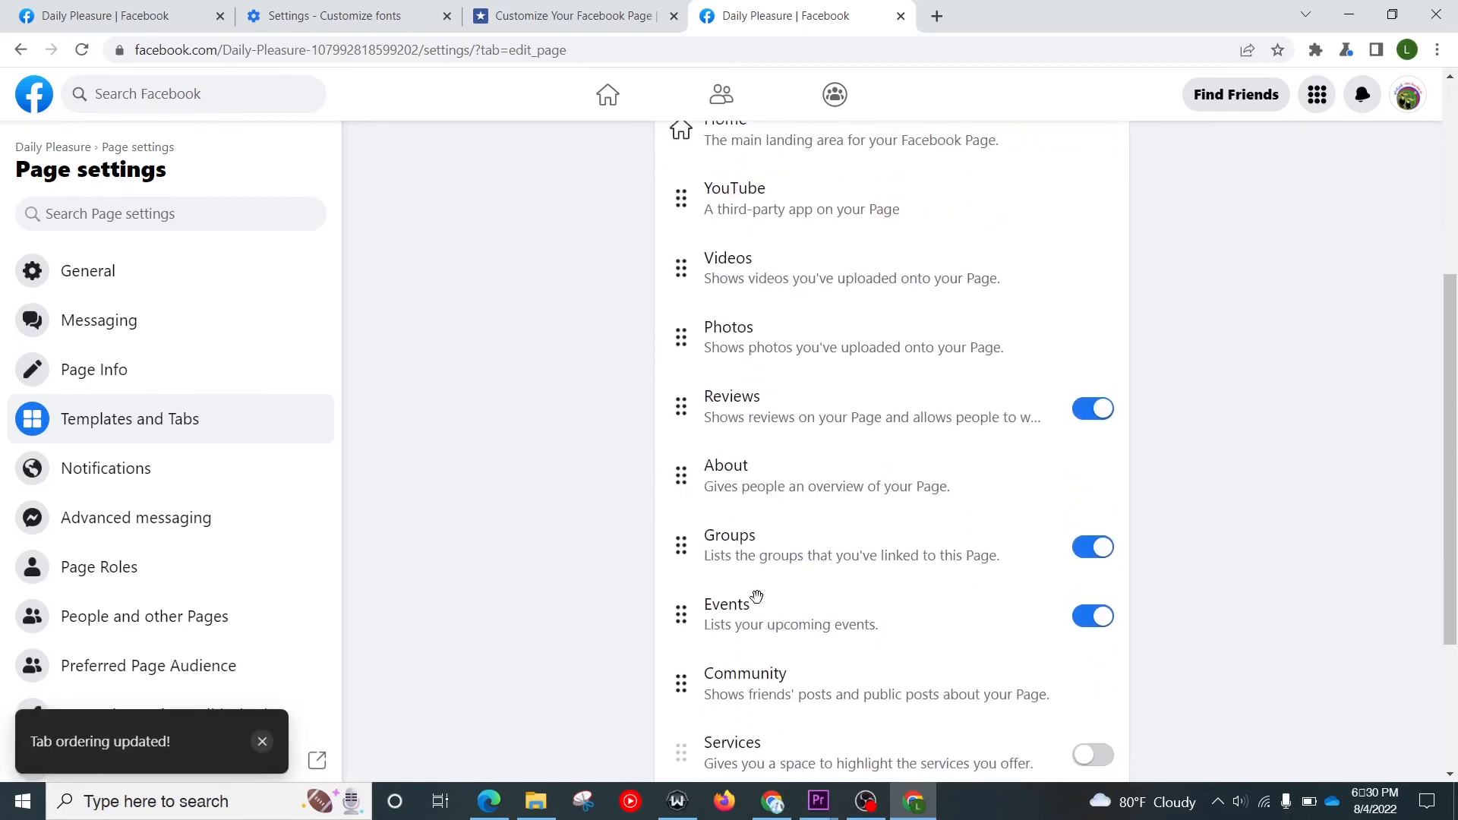
pyautogui.scroll(-2, 773, 586)
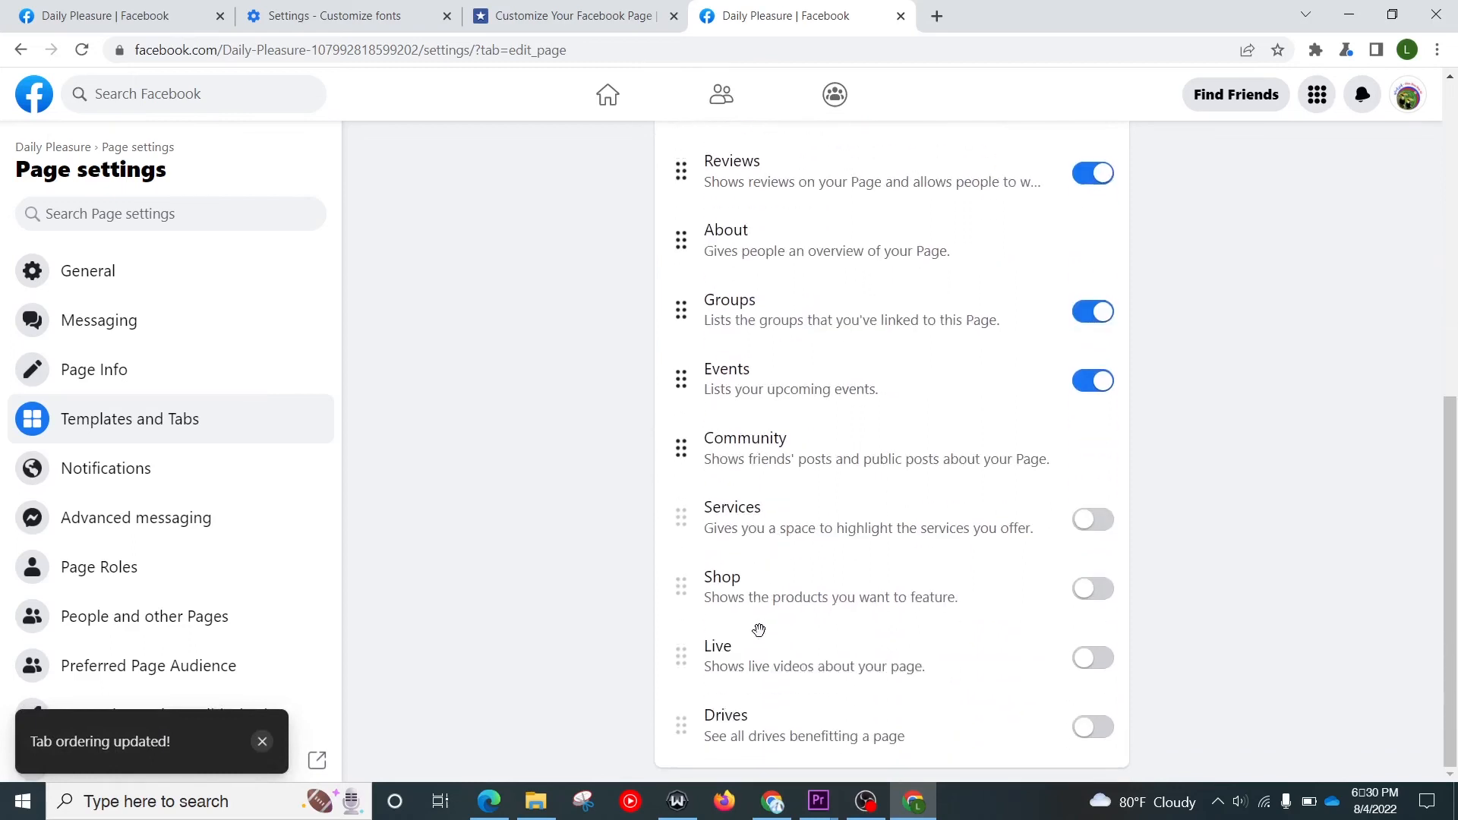
pyautogui.scroll(7, 747, 668)
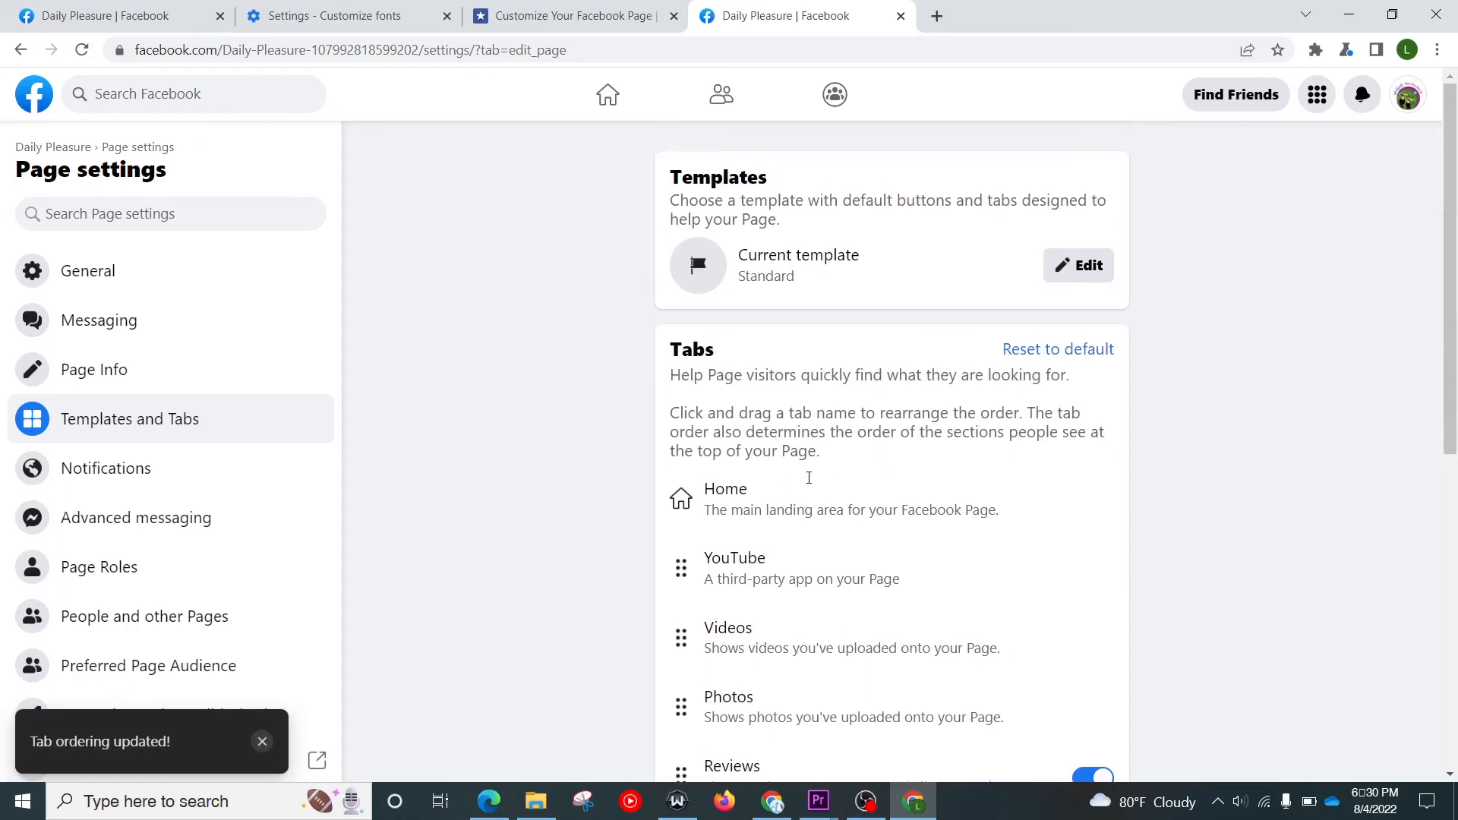
pyautogui.scroll(-3, 807, 479)
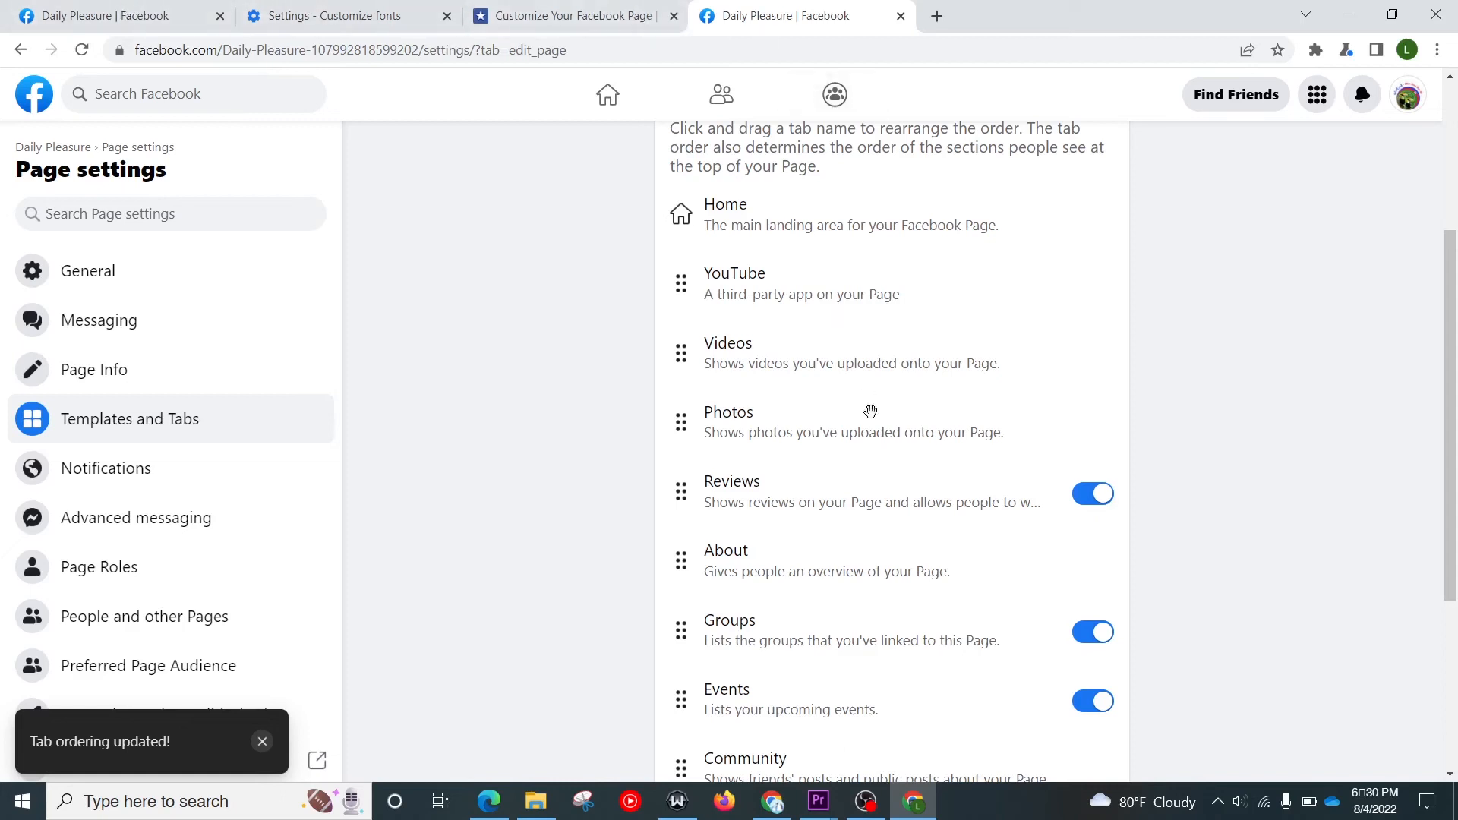
pyautogui.scroll(3, 871, 410)
pyautogui.click(76, 148)
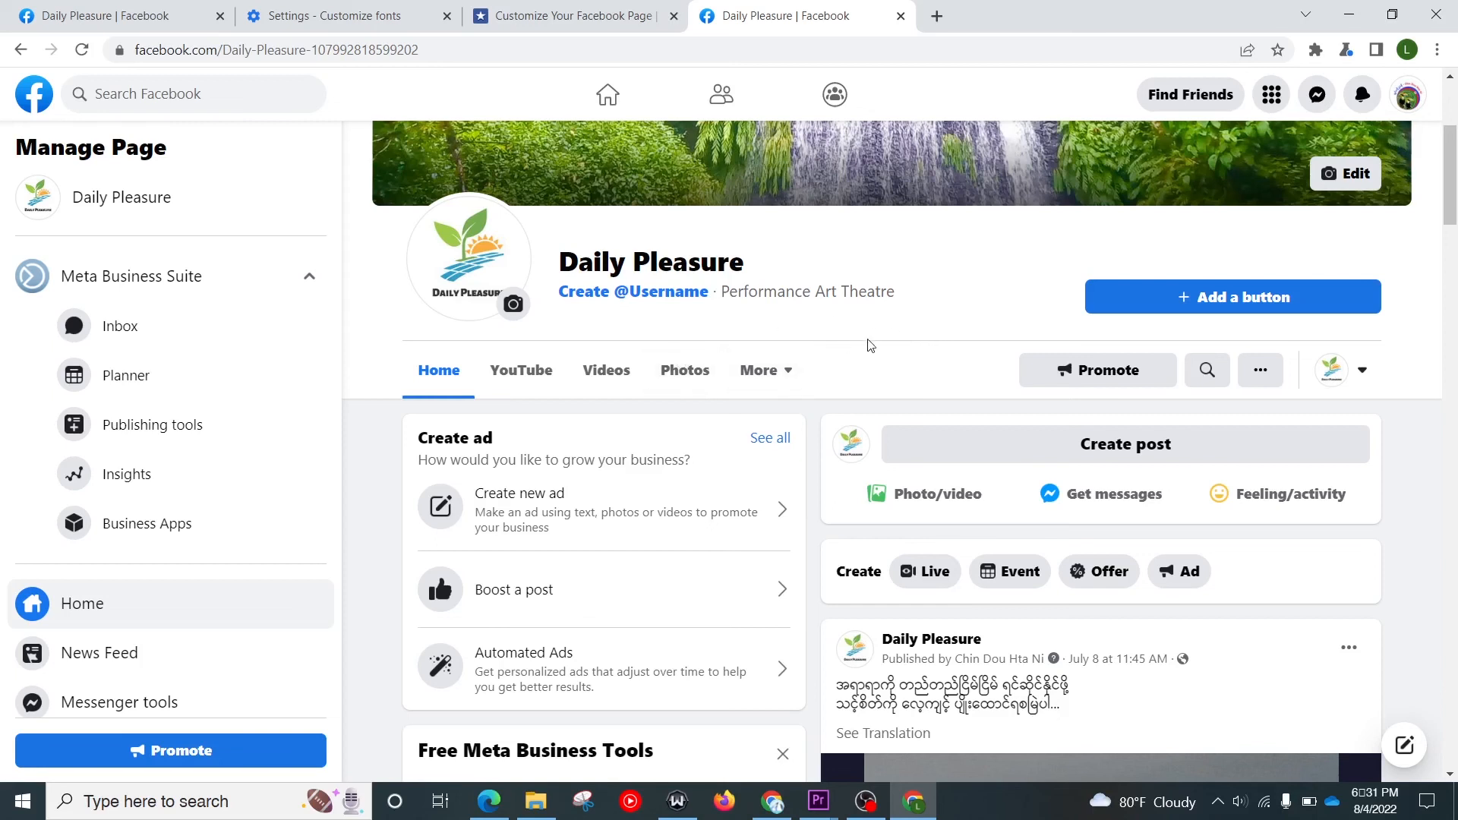
pyautogui.scroll(1, 721, 425)
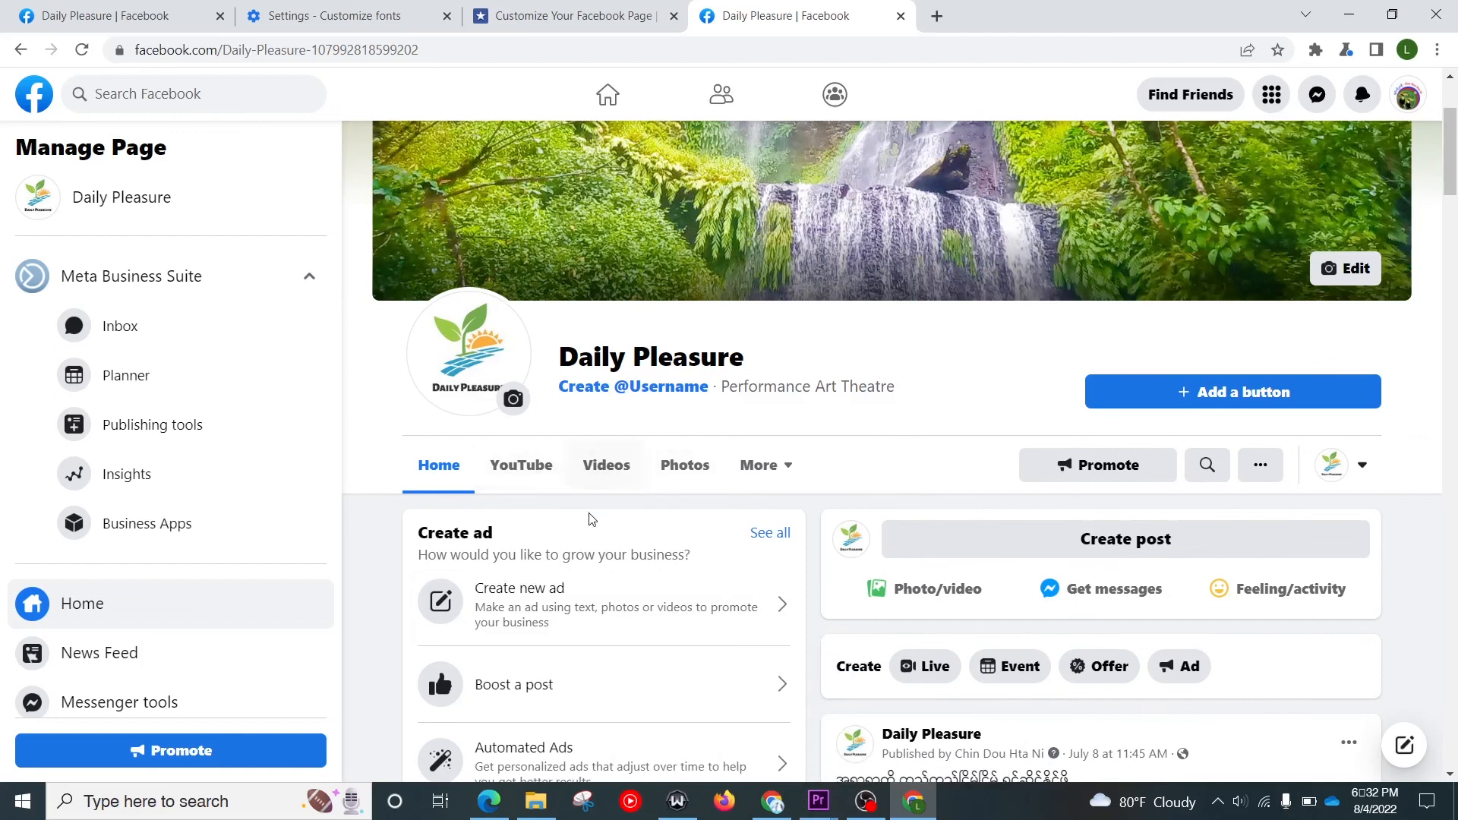